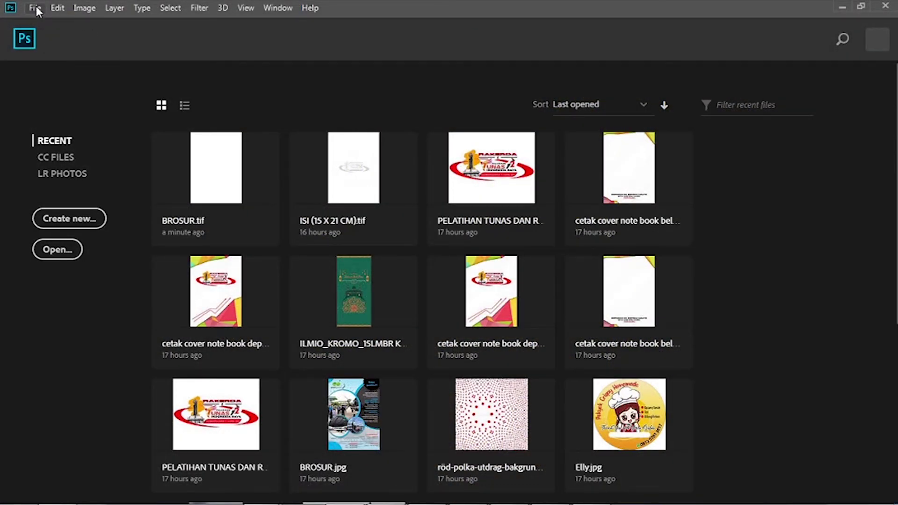
- Create Untitled-1 at 21 cm wide, 29.7 cm high, 300 ppi, CMYK Color
click(35, 7)
click(54, 24)
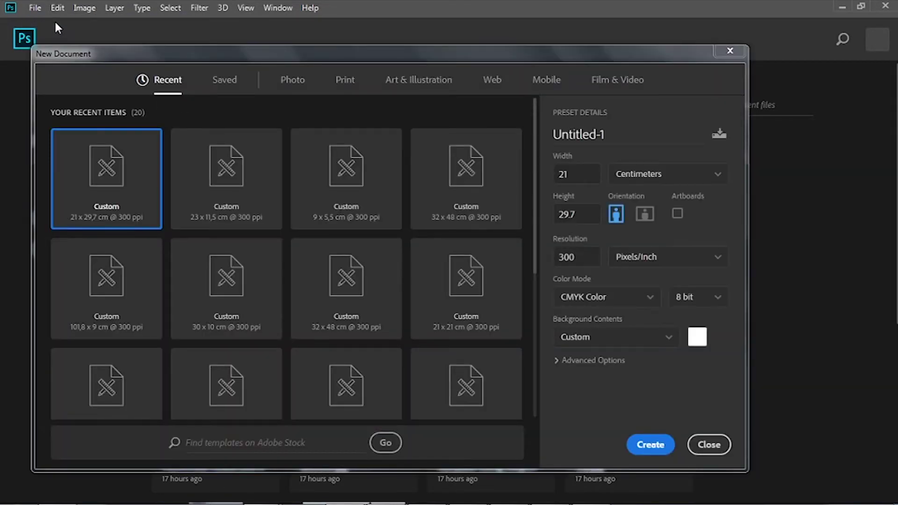
double_click(582, 171)
double_click(589, 215)
click(650, 446)
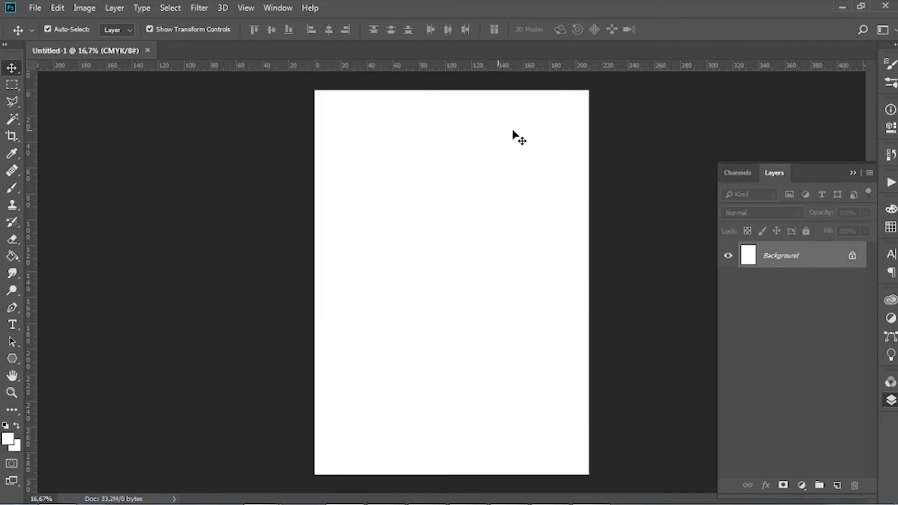
alt+scroll(623, 78, up, 1)
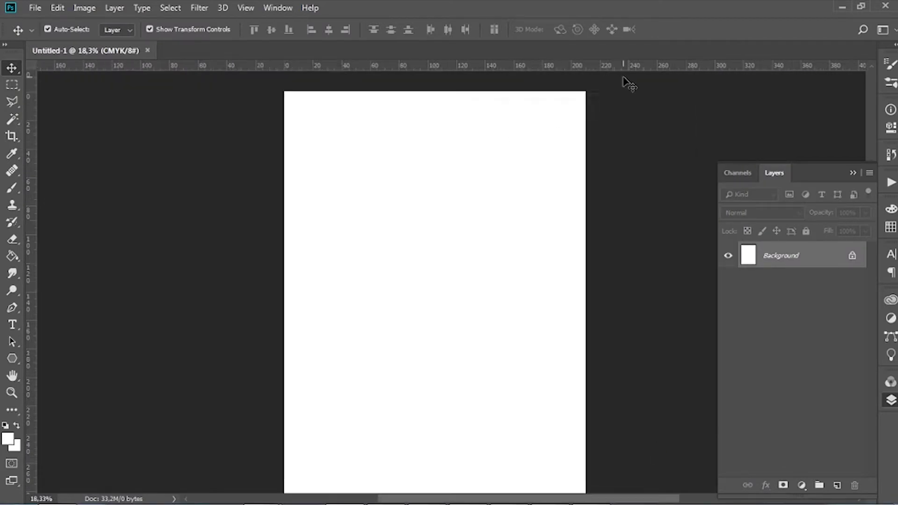
click(35, 7)
click(325, 154)
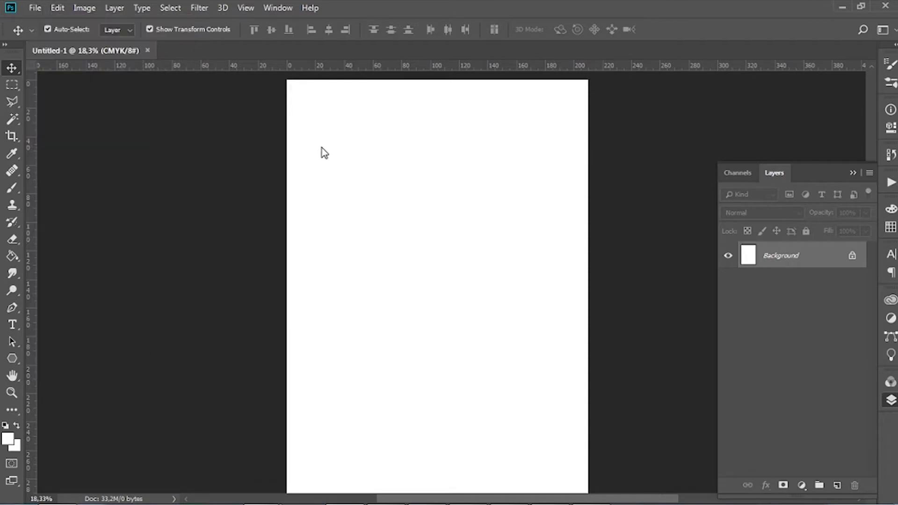
click(11, 84)
click(11, 68)
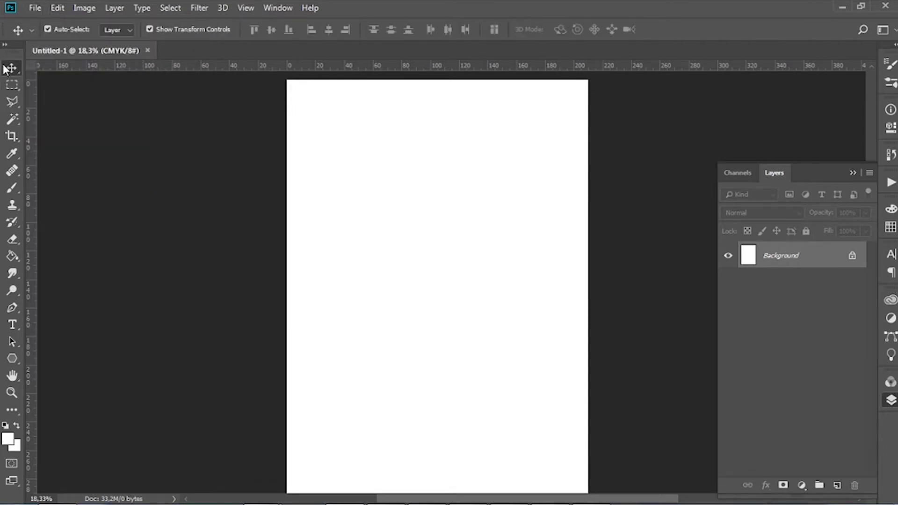
- Start saving the document on the DATA (E:) drive under the name BROSUR
click(33, 5)
key(Escape)
click(35, 7)
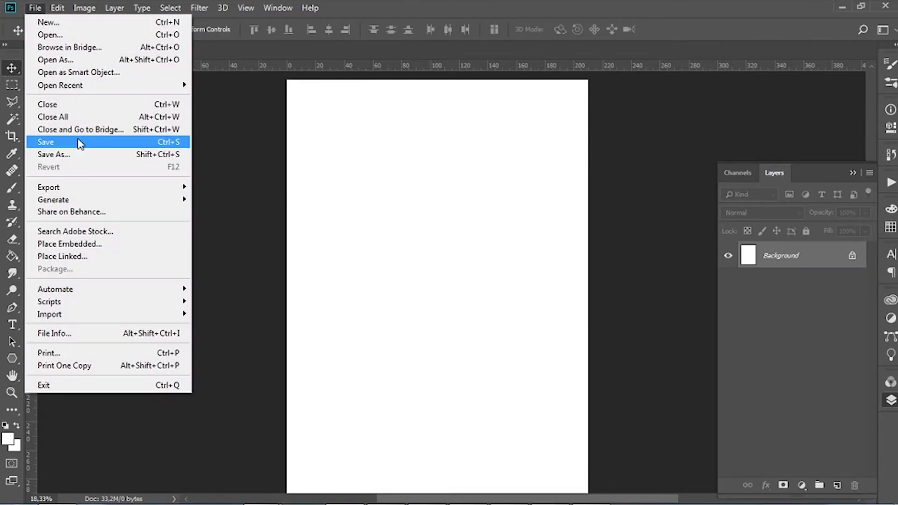
click(80, 143)
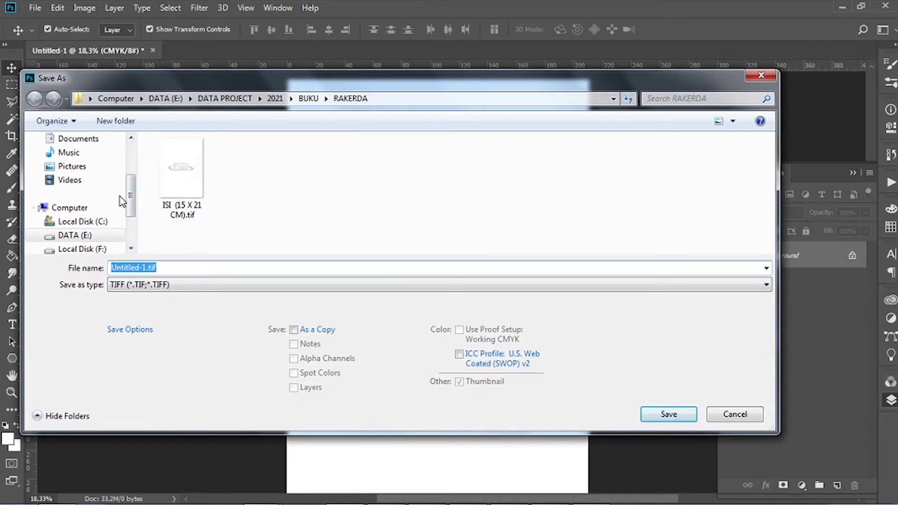
click(87, 235)
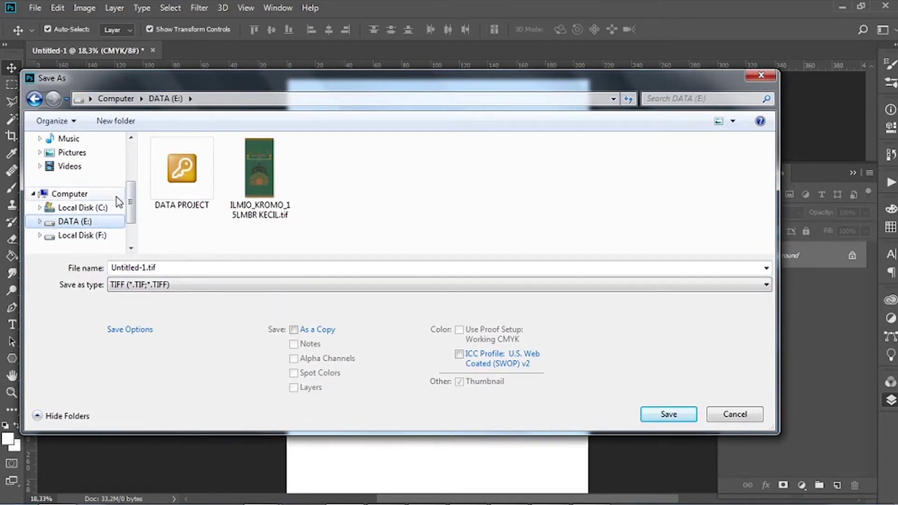
click(187, 267)
text(BROSUR)
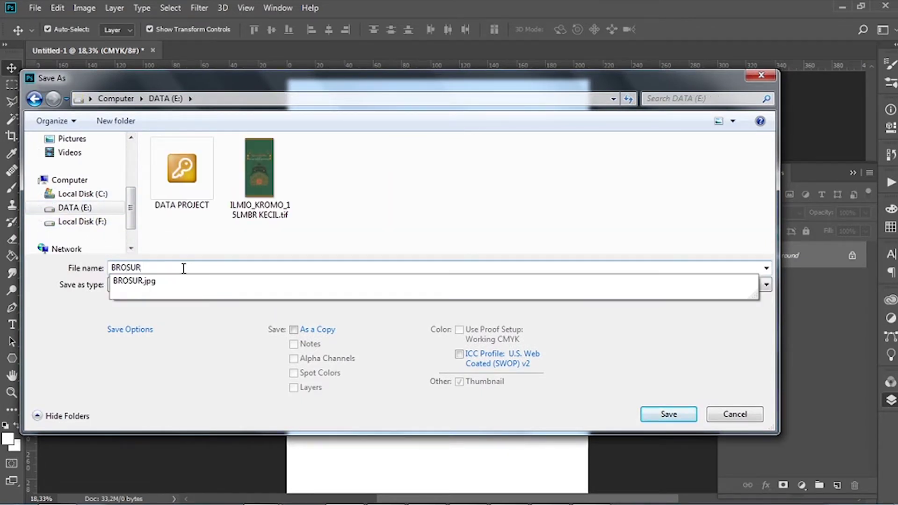
click(214, 291)
- Keep TIFF as the format and accept the TIFF Options to save BROSUR.tif
click(139, 285)
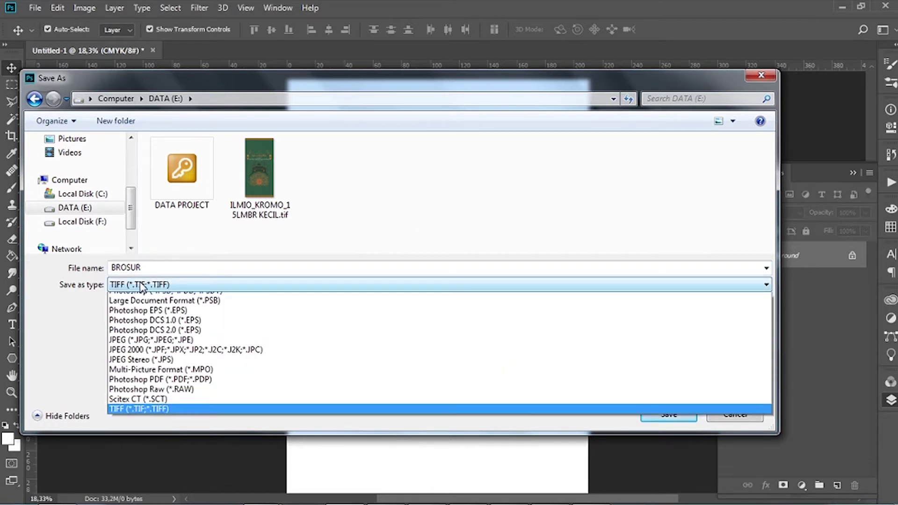
click(139, 286)
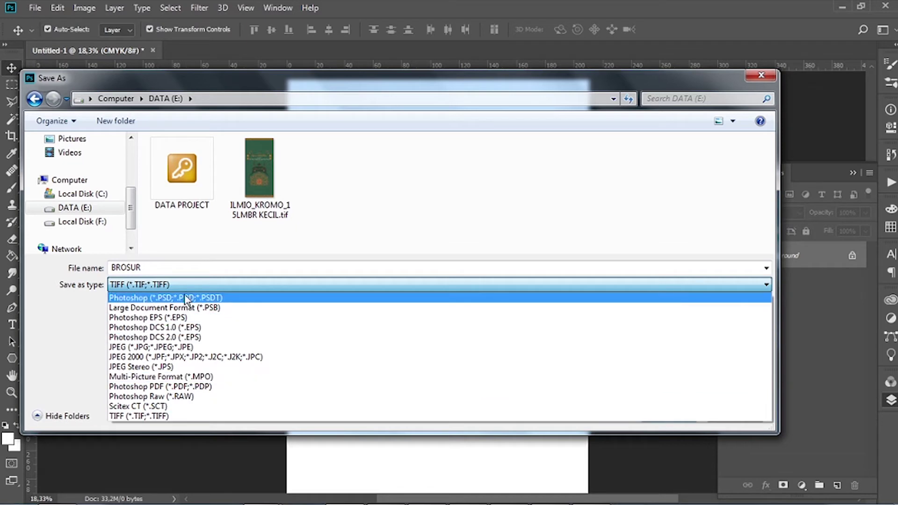
click(732, 239)
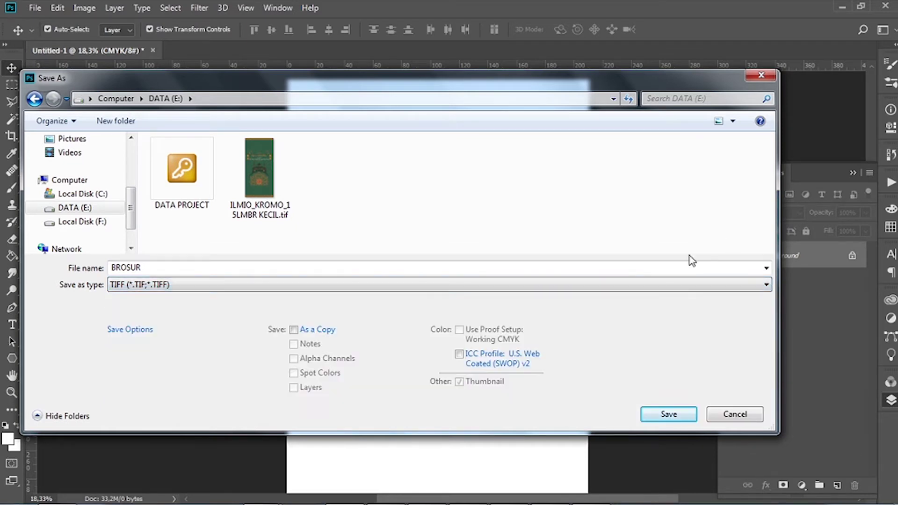
click(672, 413)
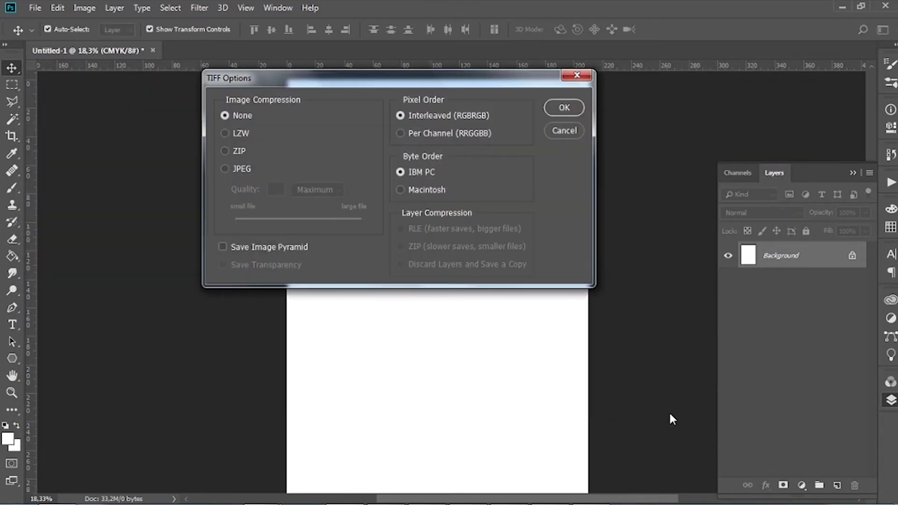
click(564, 108)
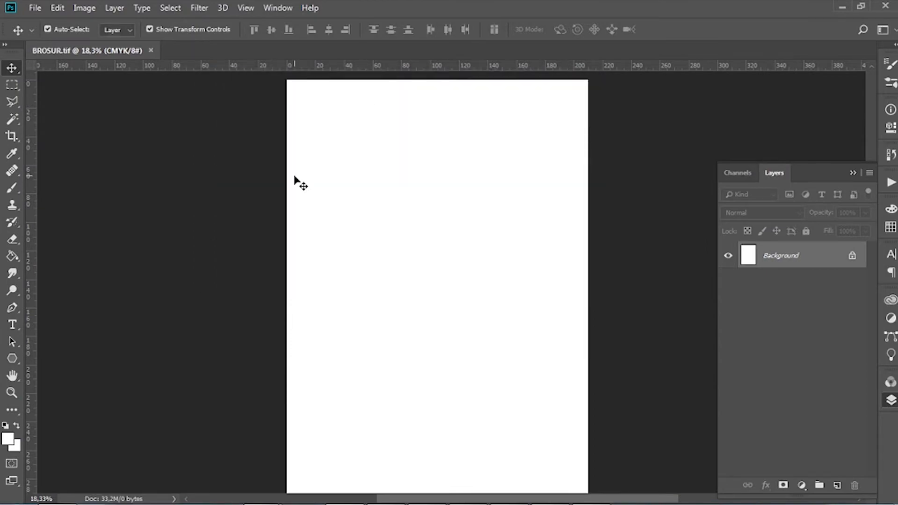
- Close the blank document and open the layered BROSUR.tif brochure
click(148, 49)
click(356, 154)
click(853, 173)
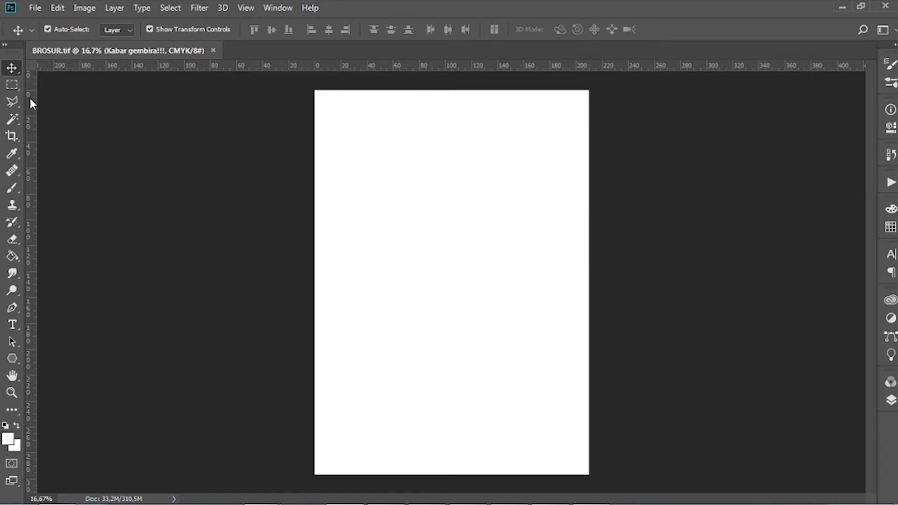
- Drag guides from the rulers onto the page's left, top, bottom and right edges
drag(29, 96, 314, 139)
drag(364, 66, 369, 89)
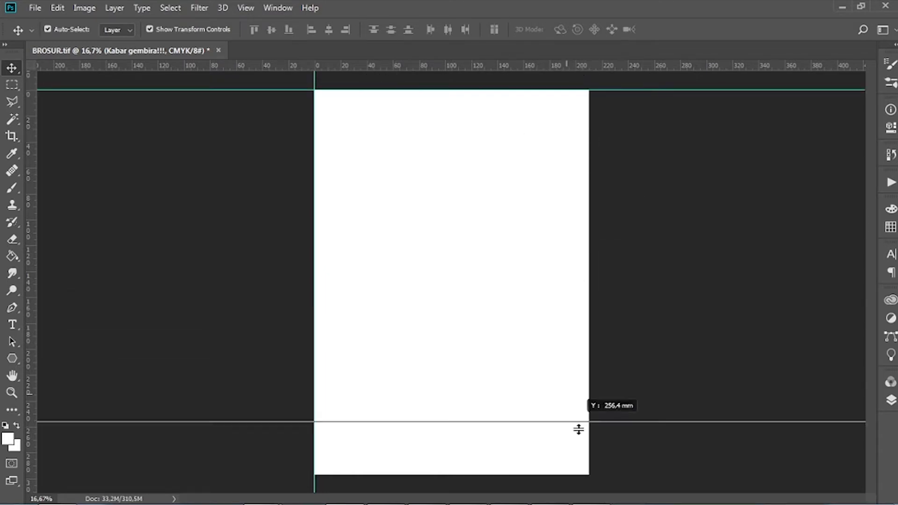
drag(576, 69, 580, 475)
drag(28, 240, 589, 189)
- Mark a 5 mm square at the top-left corner and add left and top margin guides
key(m)
scroll(326, 78, up, 2)
scroll(332, 121, up, 2)
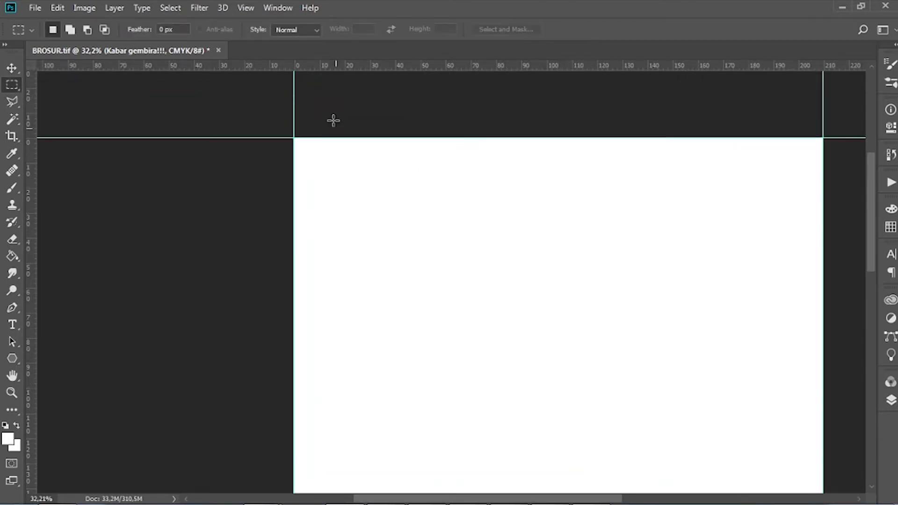
scroll(284, 160, up, 2)
drag(257, 134, 281, 162)
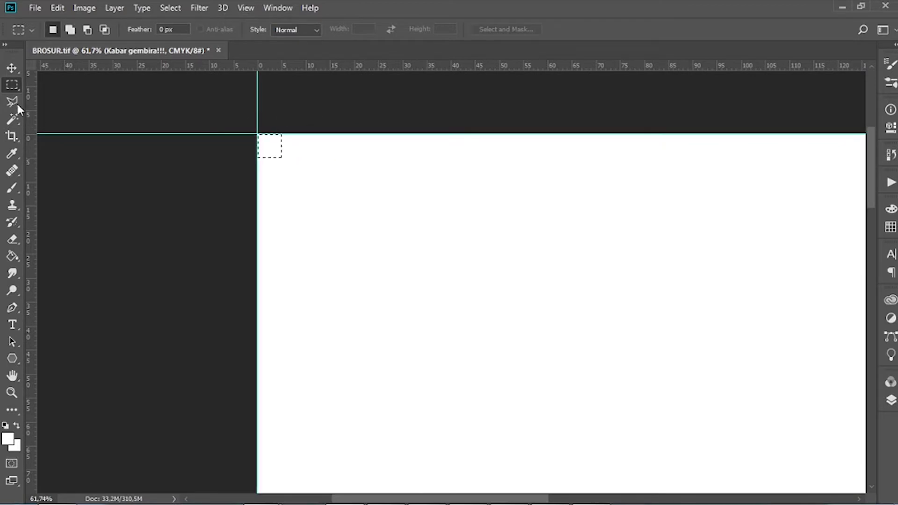
drag(30, 115, 281, 172)
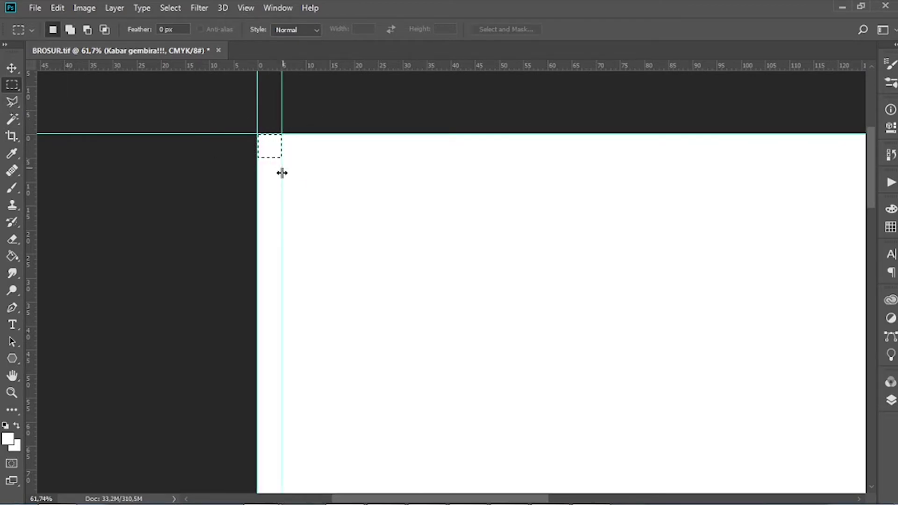
drag(305, 65, 307, 159)
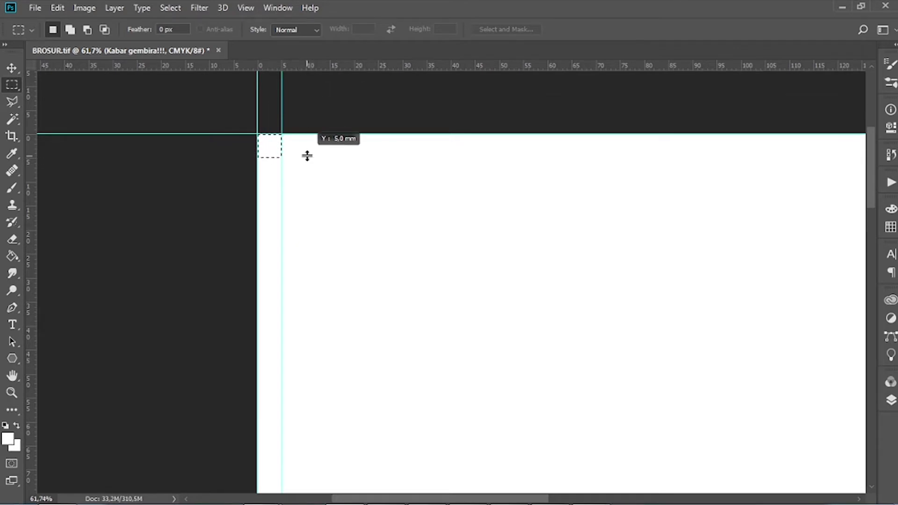
- Move the 5 mm square to the bottom-right and add bottom and right margin guides
scroll(316, 160, down, 5)
mouse_move(293, 154)
mouse_down()
mouse_move(683, 477)
mouse_move(697, 470)
mouse_up()
scroll(684, 478, up, 1)
scroll(764, 485, up, 7)
drag(612, 66, 571, 315)
drag(29, 309, 551, 309)
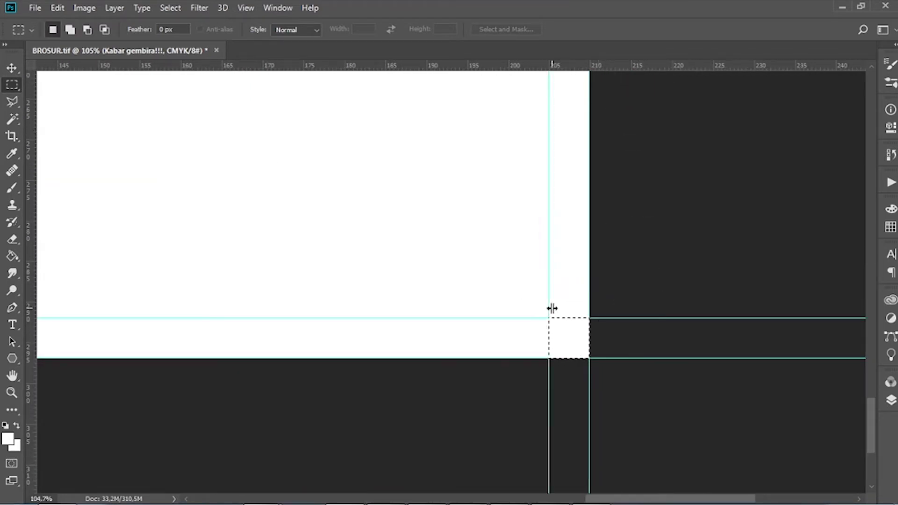
scroll(497, 212, down, 11)
key(v)
scroll(534, 196, up, 2)
scroll(562, 161, up, 2)
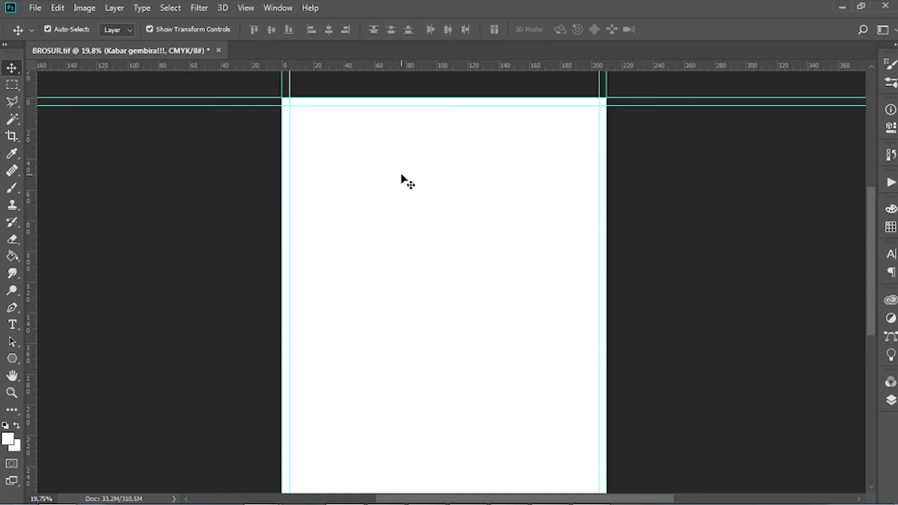
- Expand the bulat group and show the large blue half-circle and the left circle
click(891, 400)
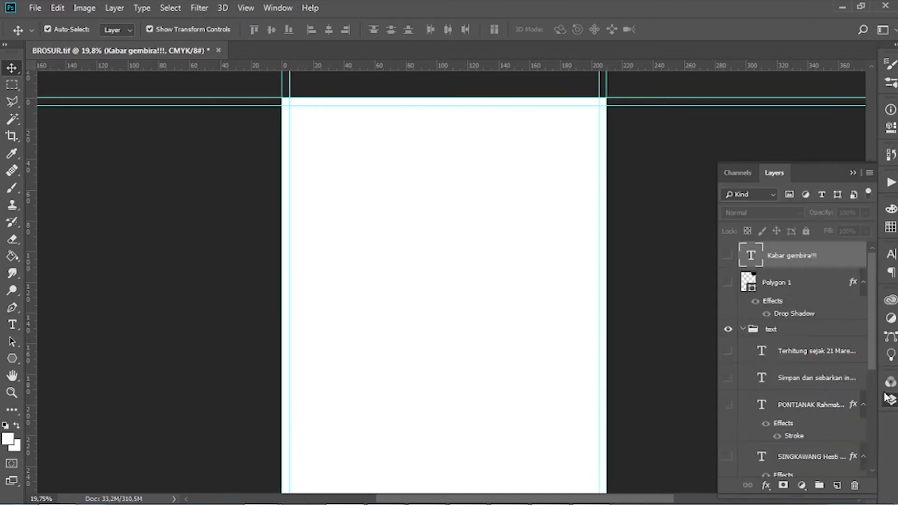
scroll(795, 375, down, 5)
scroll(560, 160, down, 3)
scroll(759, 372, down, 3)
click(753, 348)
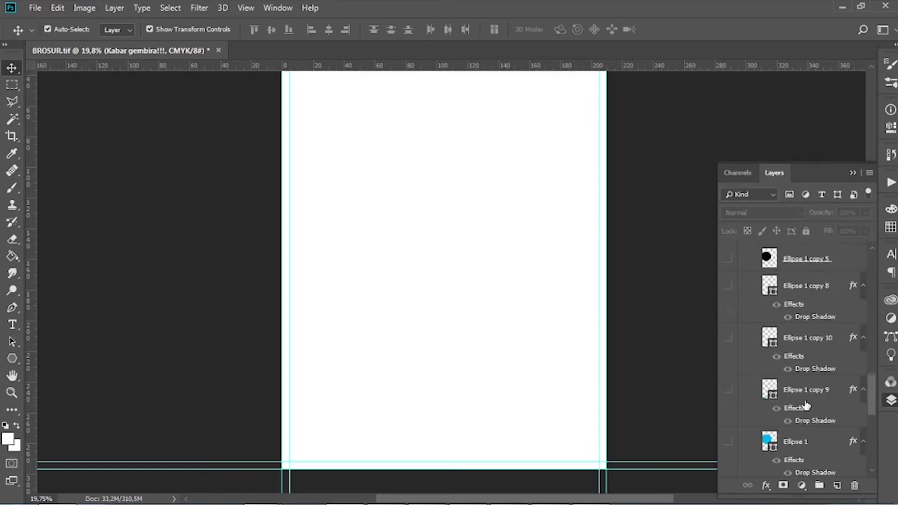
scroll(748, 400, down, 5)
click(728, 386)
scroll(608, 290, up, 2)
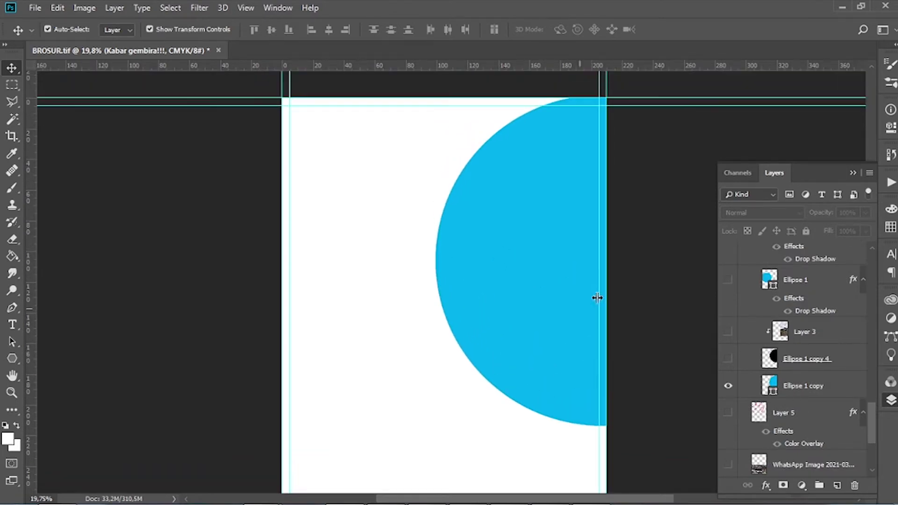
click(728, 283)
- Show the bottom-centre blue circle, turning off one circle layer's shadow effect
scroll(749, 300, up, 3)
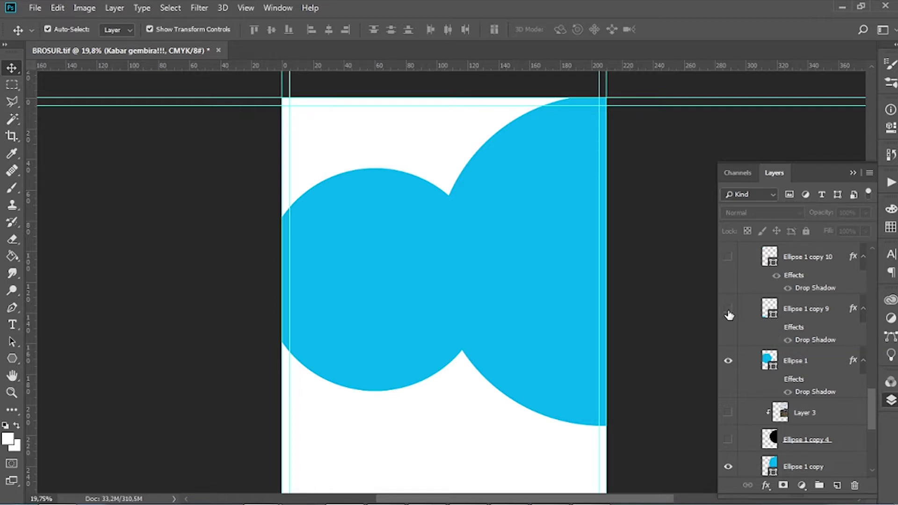
scroll(779, 337, up, 1)
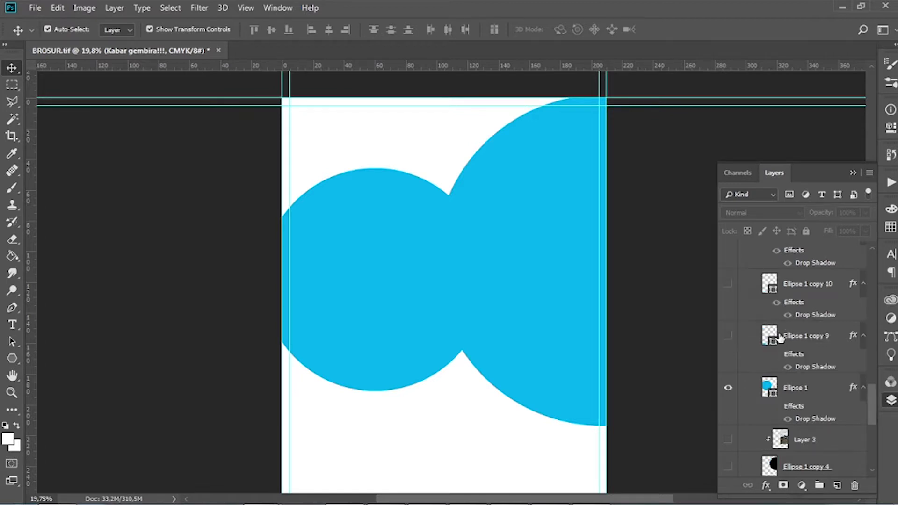
scroll(776, 356, up, 1)
scroll(781, 347, up, 1)
scroll(788, 339, up, 1)
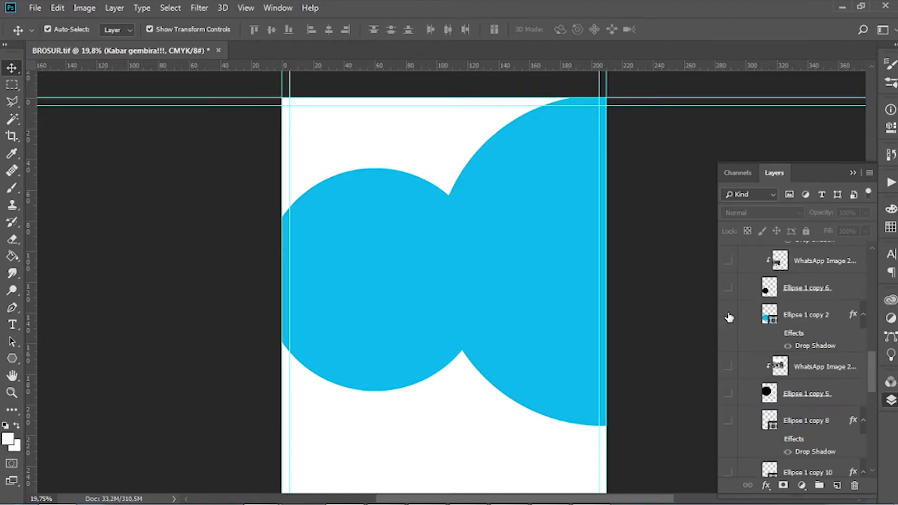
scroll(792, 334, up, 2)
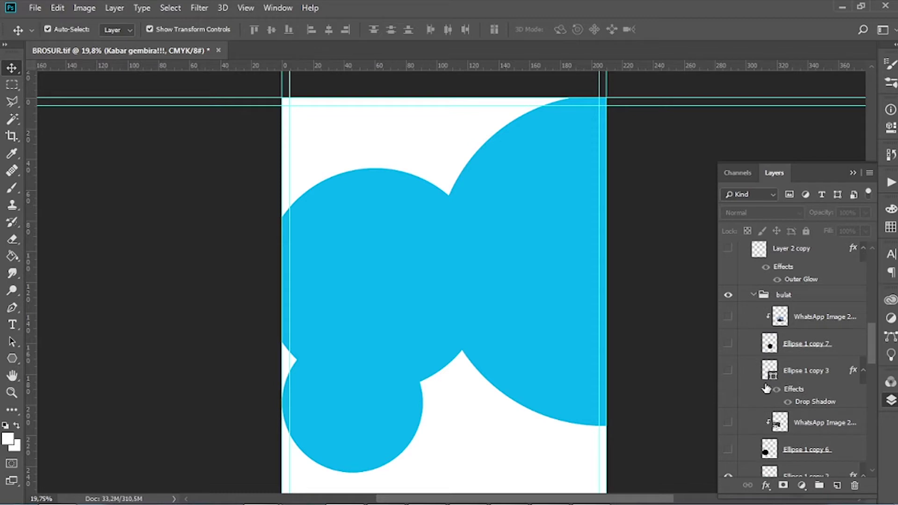
click(776, 390)
click(727, 372)
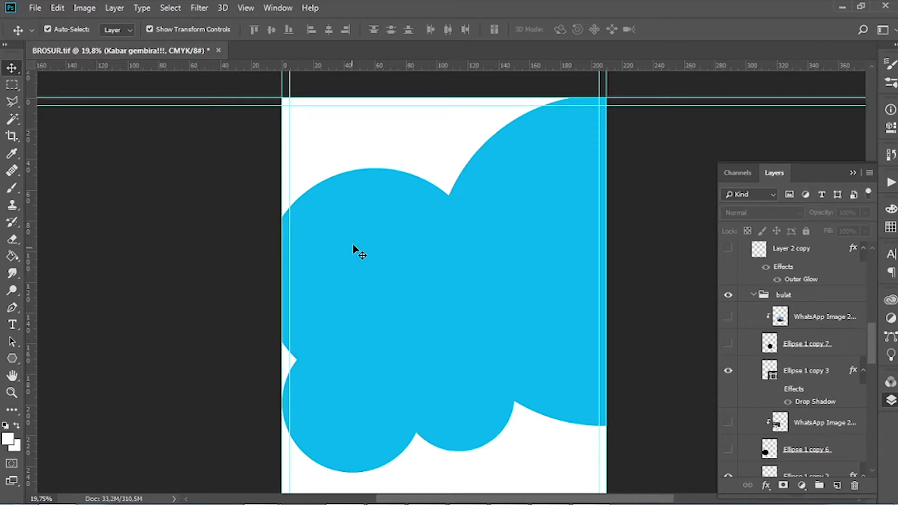
- Enable drop shadows on the small circles and the large left circle
scroll(416, 233, down, 5)
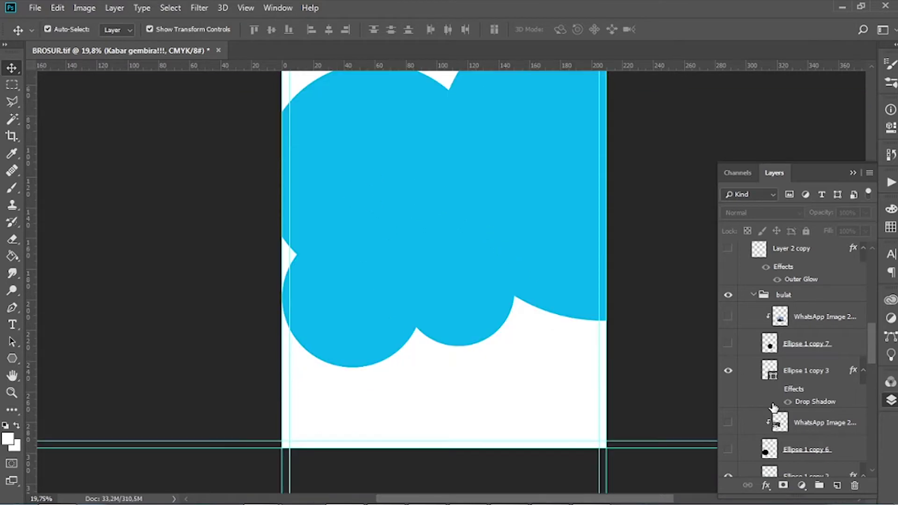
click(776, 389)
scroll(779, 421, down, 3)
scroll(780, 450, down, 5)
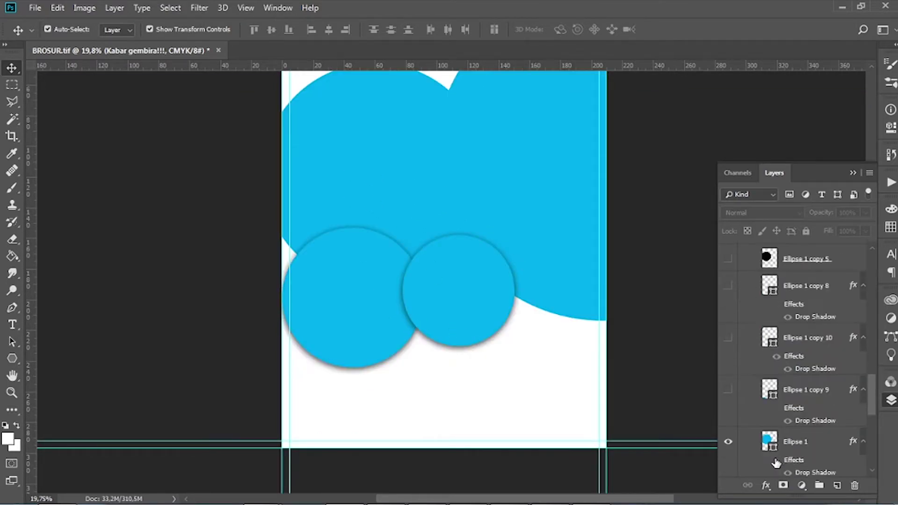
click(776, 460)
scroll(777, 461, down, 3)
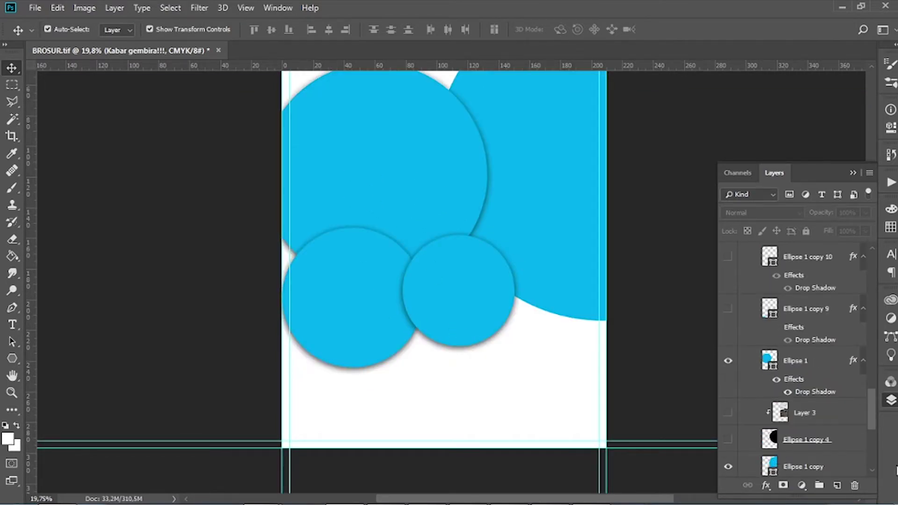
scroll(395, 260, up, 3)
scroll(405, 231, up, 2)
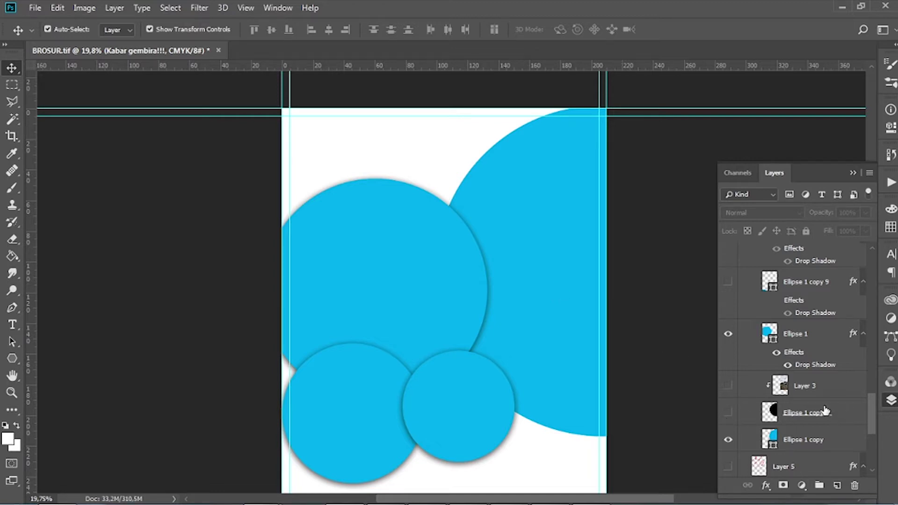
- Show the black inner discs in the large right, left, lower-left and bottom-centre circles
click(728, 413)
click(837, 412)
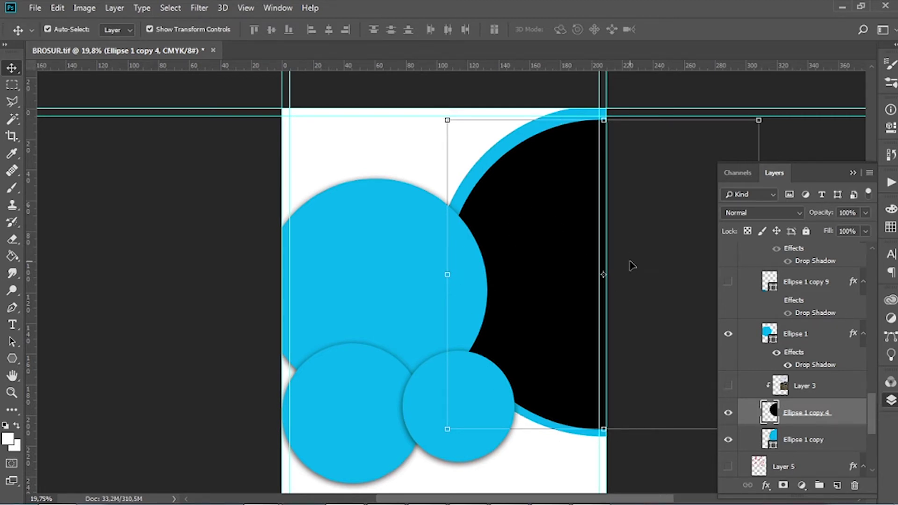
scroll(823, 338, up, 2)
scroll(823, 339, up, 3)
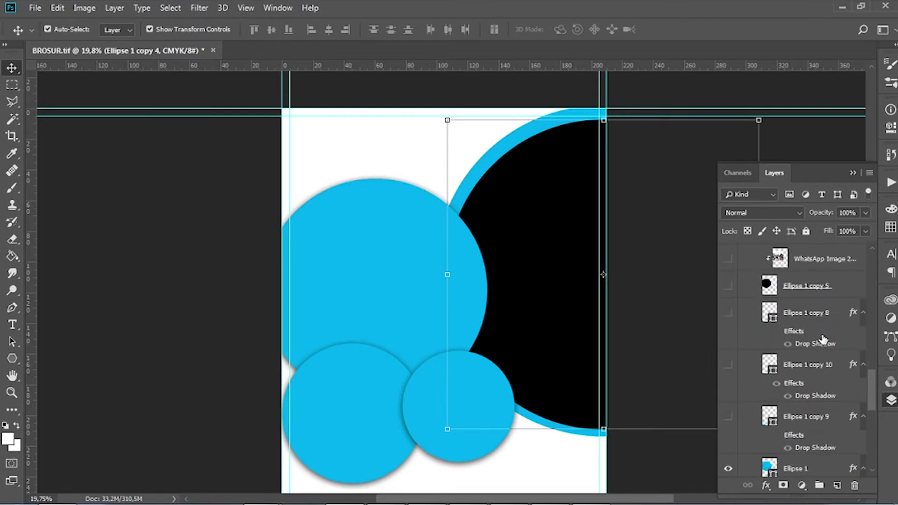
click(728, 288)
scroll(728, 291, up, 2)
click(728, 315)
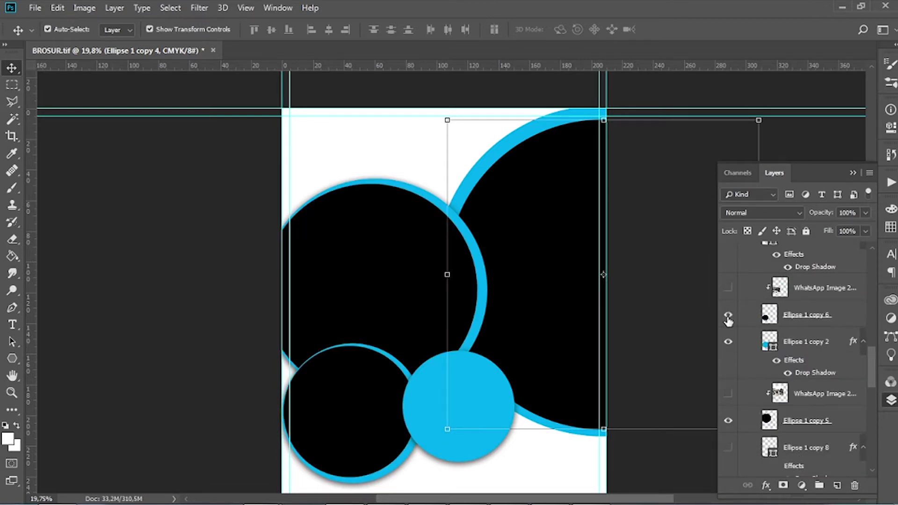
scroll(730, 320, up, 3)
click(728, 290)
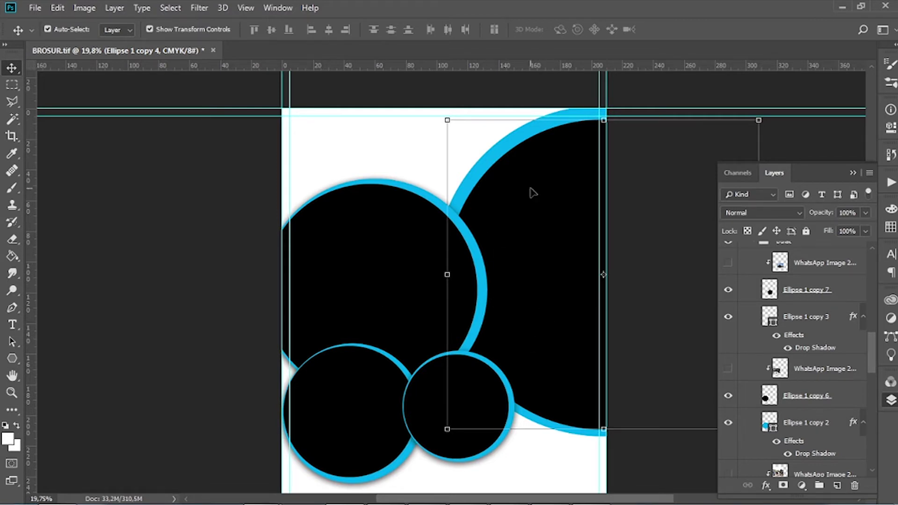
click(674, 217)
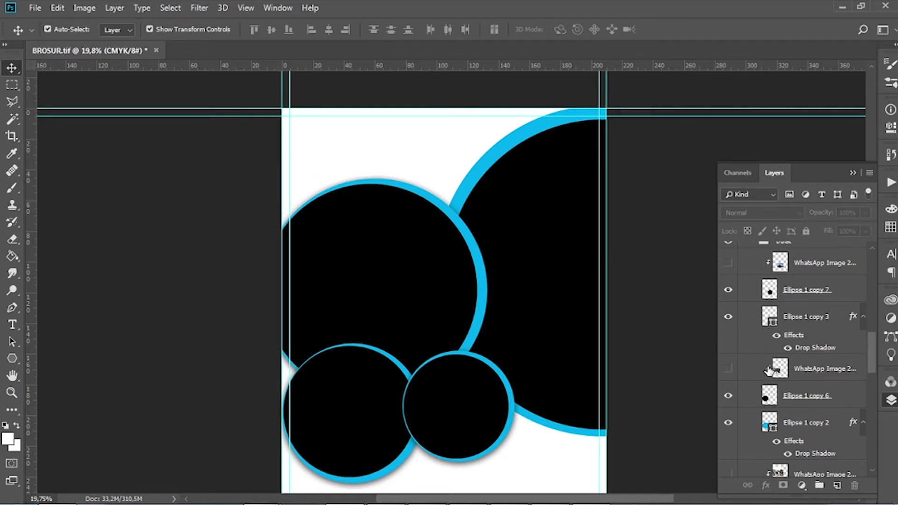
click(769, 371)
- Move the photo layer down, then clip the Layer 3 airplane photo into its circle
mouse_move(770, 370)
mouse_down()
mouse_move(803, 334)
mouse_move(796, 347)
mouse_up()
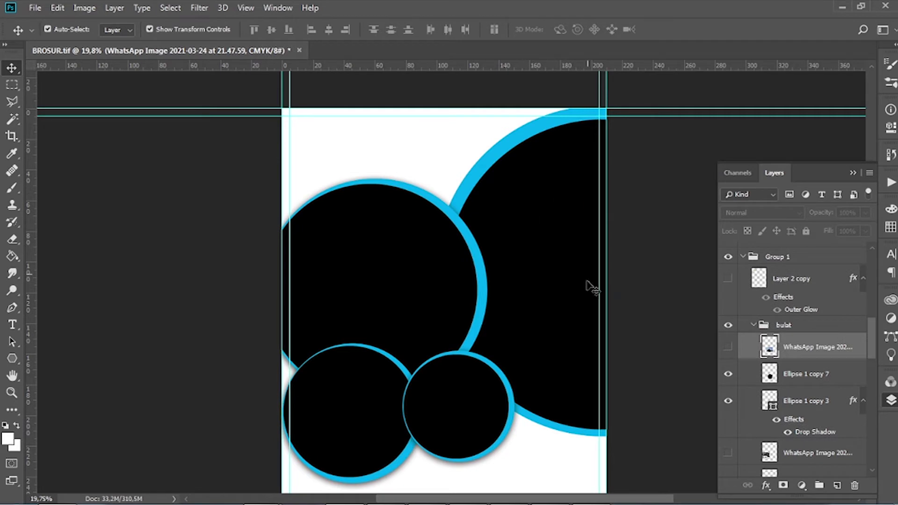
scroll(865, 393, down, 3)
scroll(849, 376, down, 2)
scroll(849, 376, down, 2)
scroll(849, 376, down, 3)
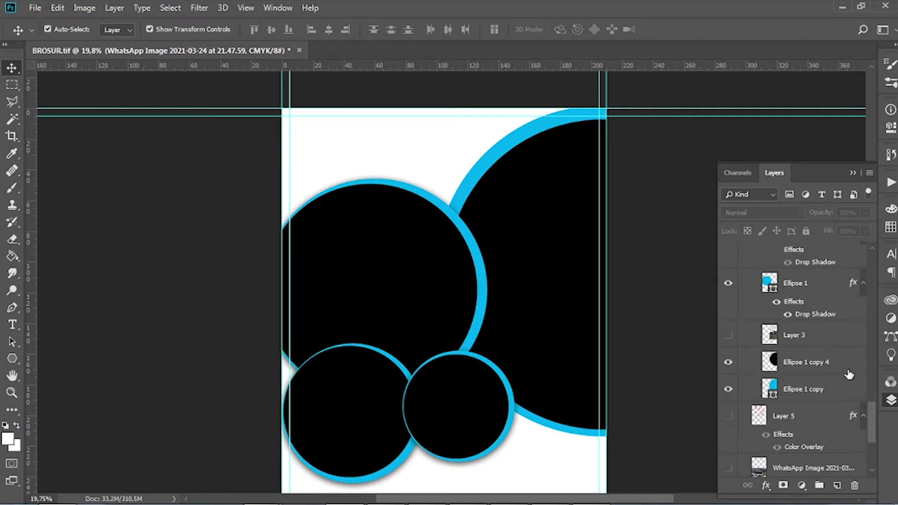
click(728, 335)
click(740, 336)
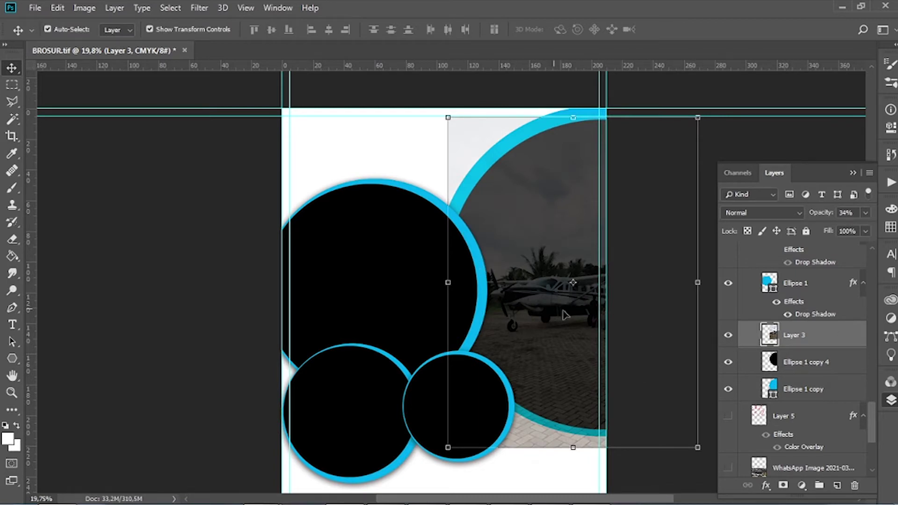
click(584, 484)
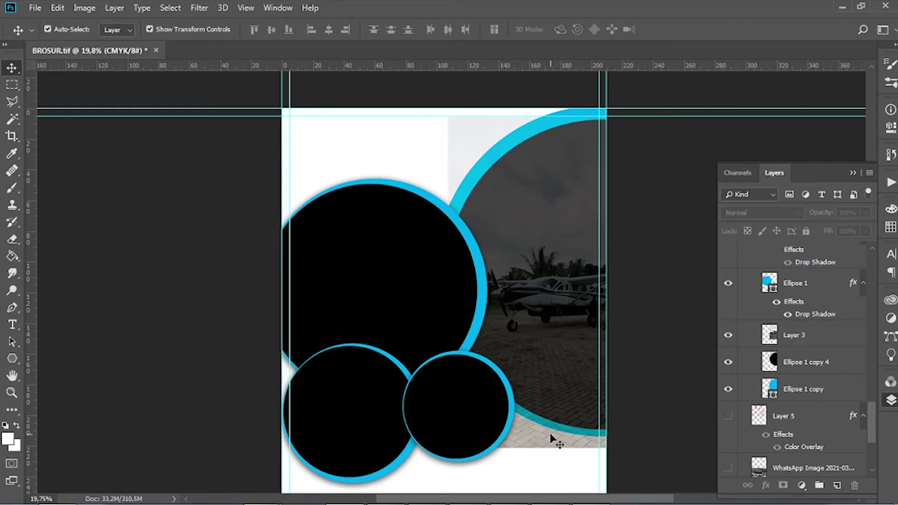
click(801, 336)
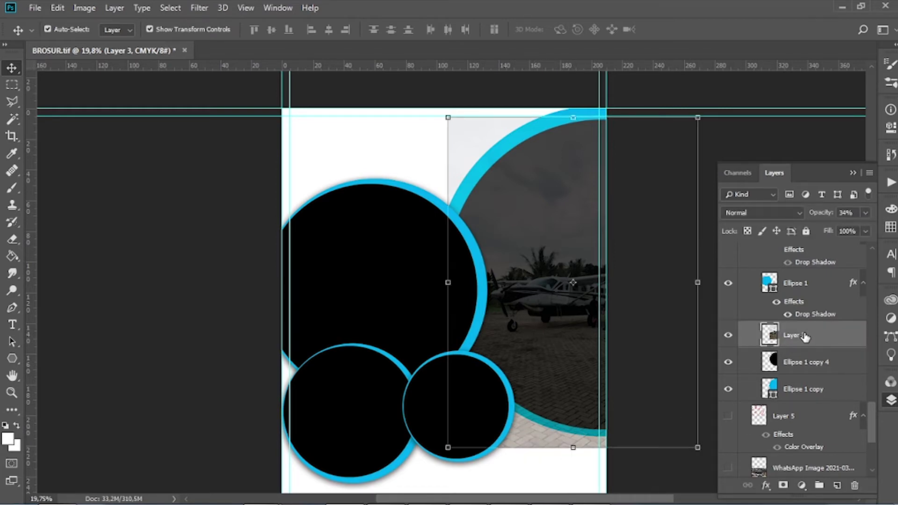
right_click(813, 341)
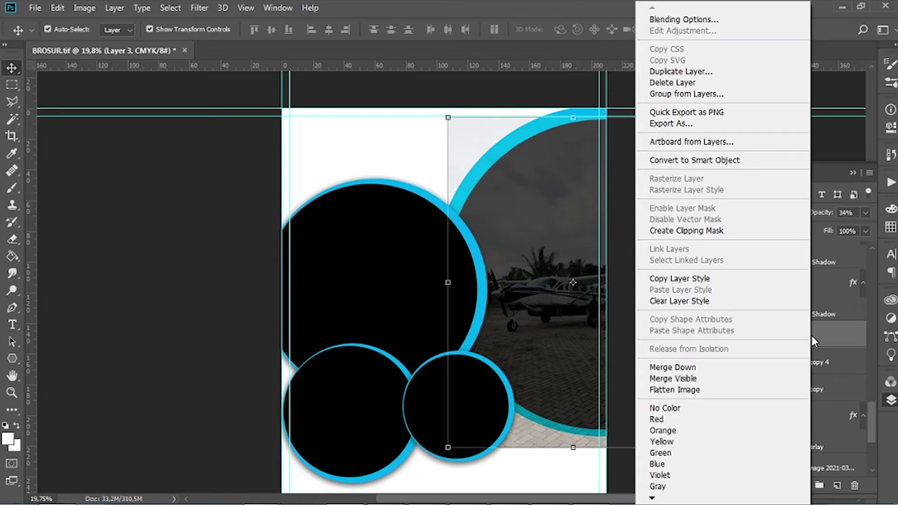
click(679, 231)
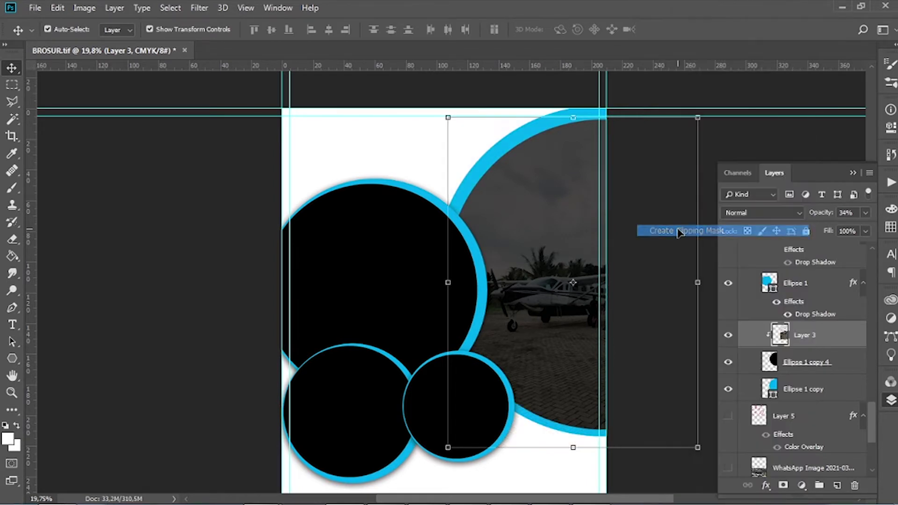
click(654, 397)
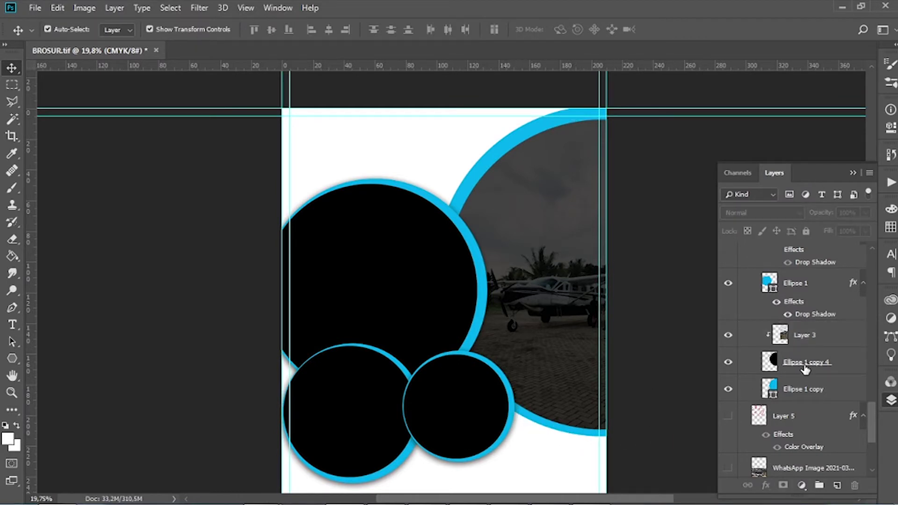
- Clip the group-with-plane photo into the left circle and the hangar photo into the lower-left circle
click(789, 367)
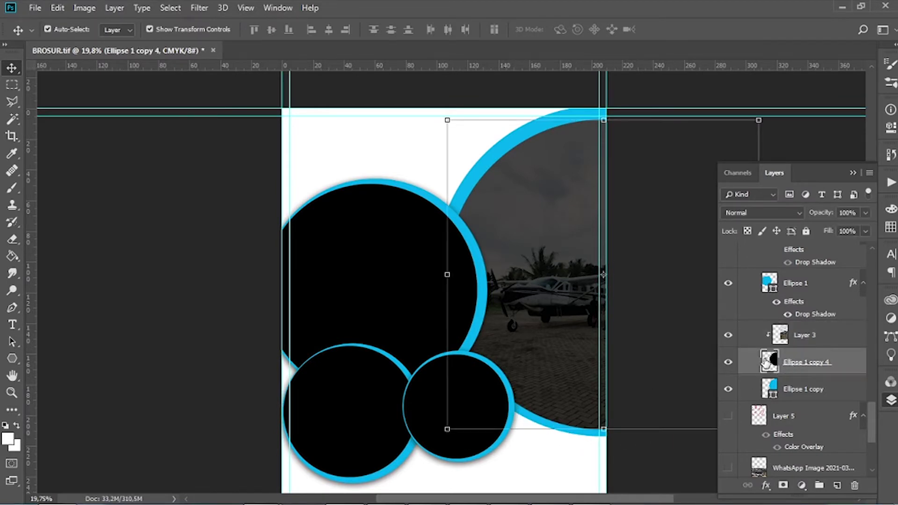
scroll(801, 360, up, 5)
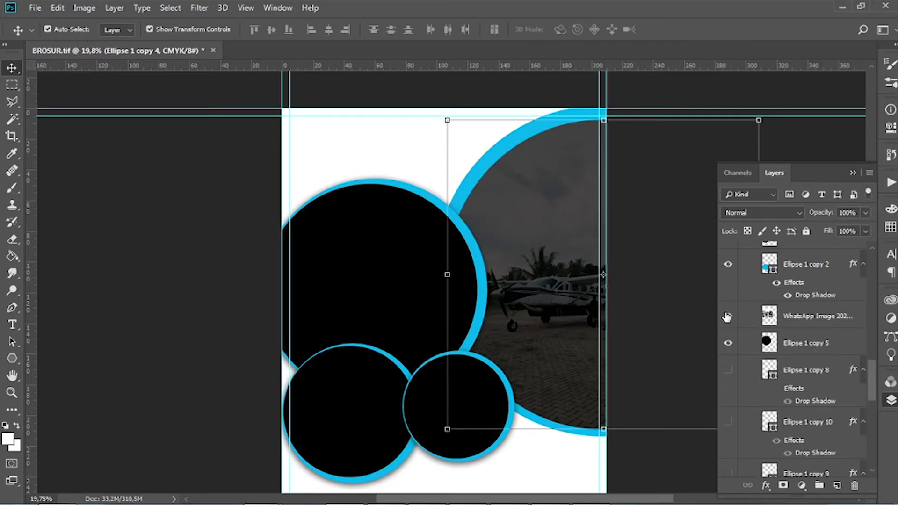
click(728, 318)
click(819, 318)
right_click(819, 323)
click(678, 237)
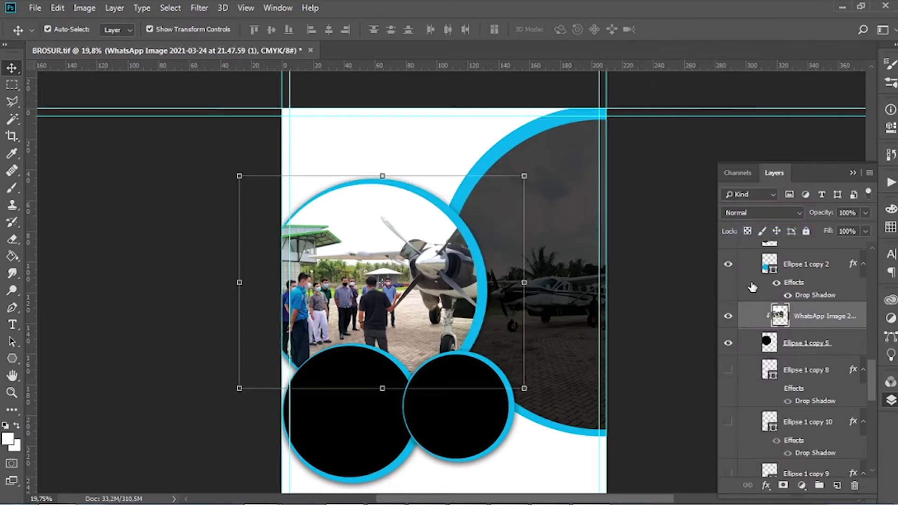
scroll(795, 338, up, 2)
scroll(795, 339, up, 2)
click(728, 319)
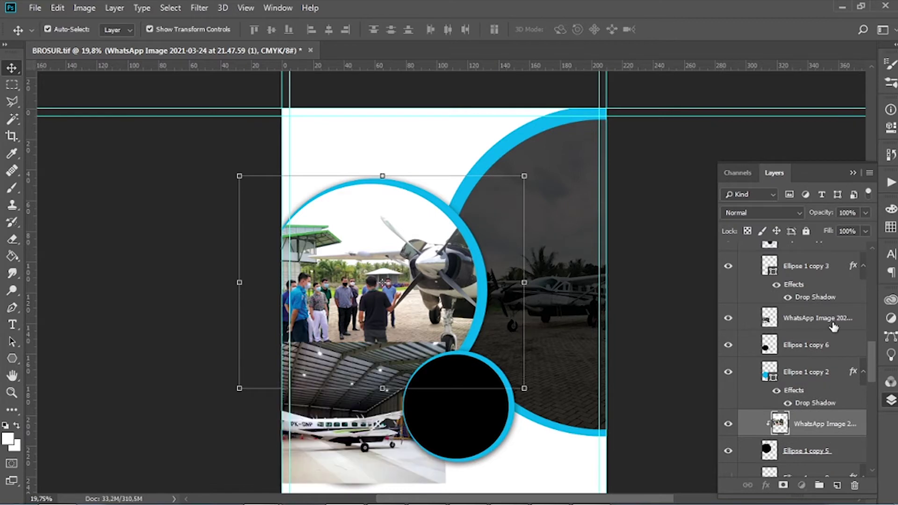
click(830, 320)
right_click(801, 321)
click(676, 230)
- Show the boarding-stairs photo and clip it into the circle beneath it
scroll(795, 299, up, 2)
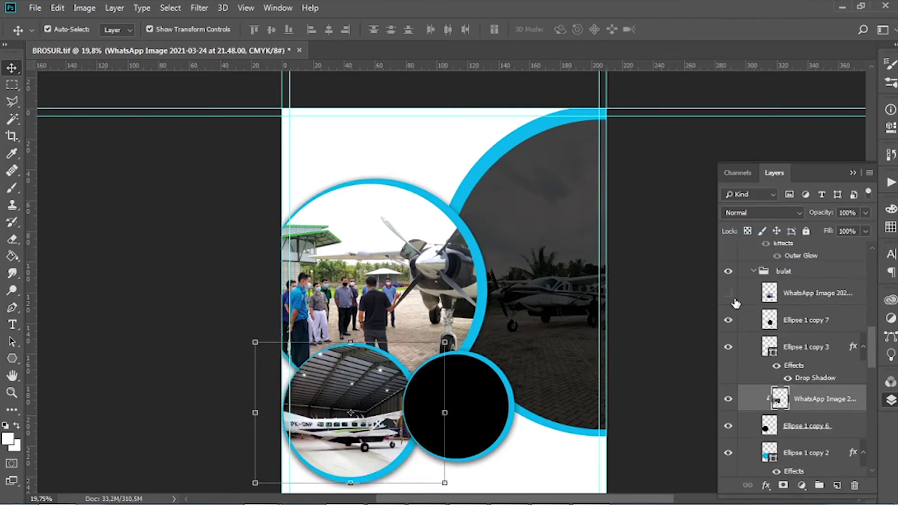
click(728, 293)
click(813, 289)
right_click(796, 293)
click(697, 229)
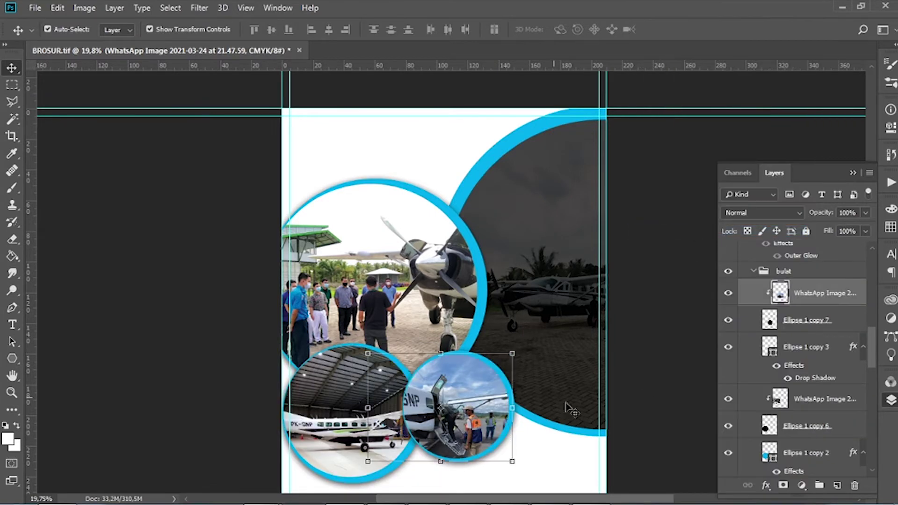
scroll(320, 244, down, 1)
scroll(320, 243, down, 3)
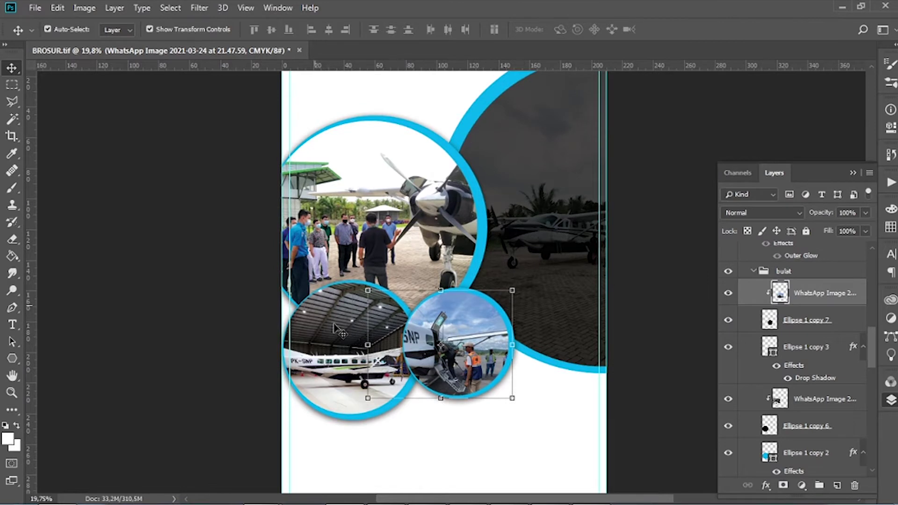
scroll(507, 173, up, 2)
scroll(497, 190, up, 2)
scroll(497, 189, down, 3)
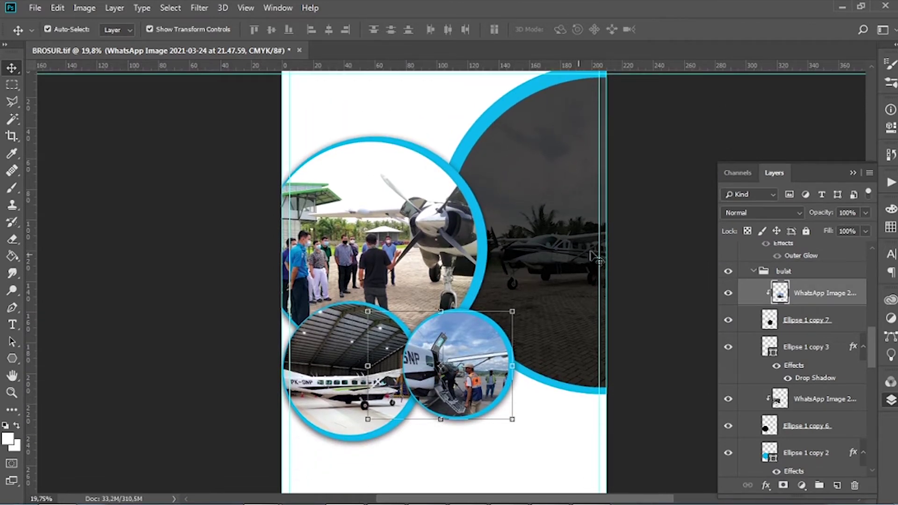
scroll(508, 248, down, 1)
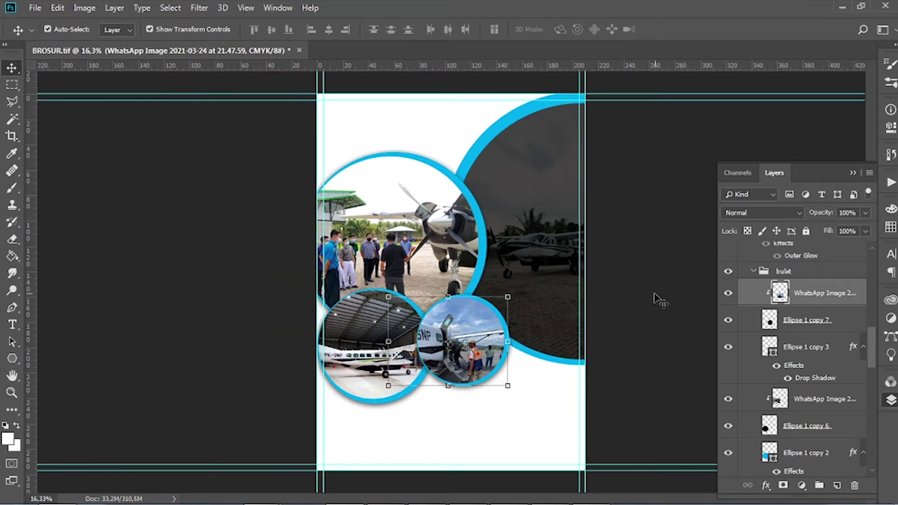
scroll(847, 346, down, 3)
scroll(842, 337, down, 2)
- Show the Layer 4 copy gradient layer and trial a selection over the lower page
scroll(842, 338, down, 5)
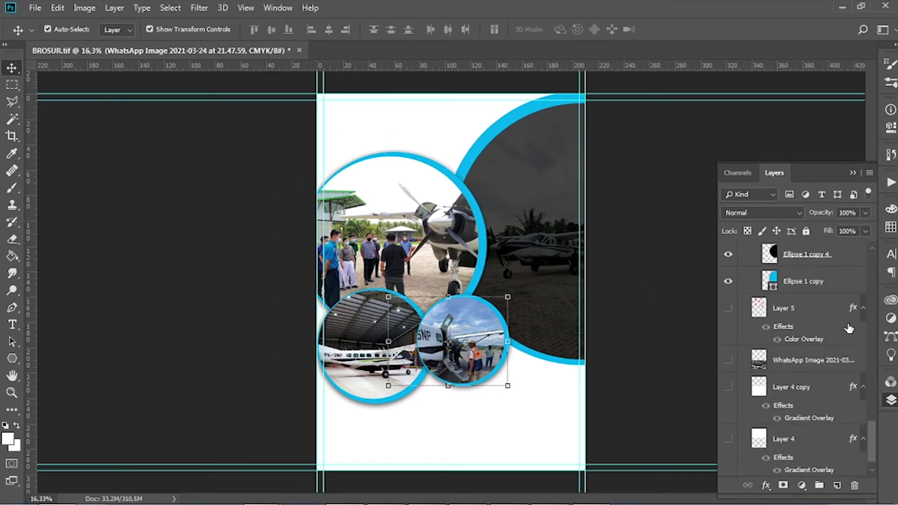
scroll(842, 338, down, 1)
click(772, 387)
click(728, 360)
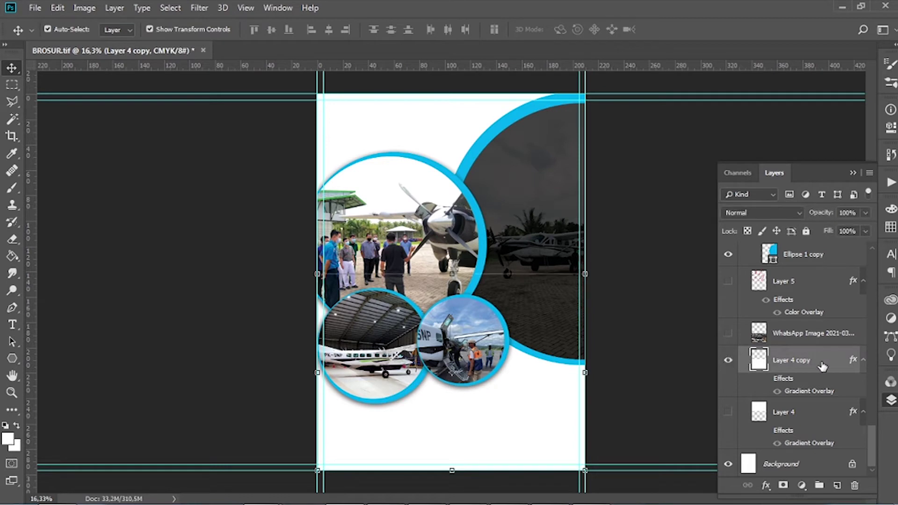
key(m)
drag(317, 281, 587, 472)
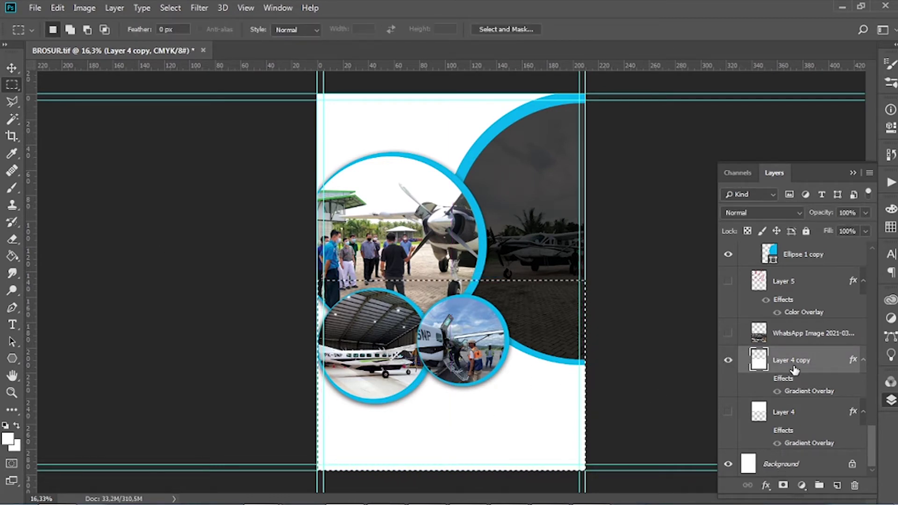
click(600, 325)
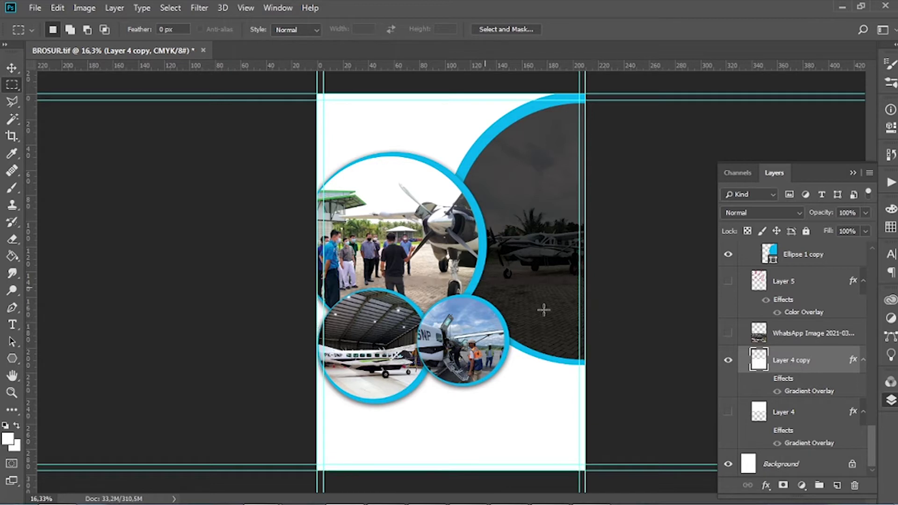
click(13, 68)
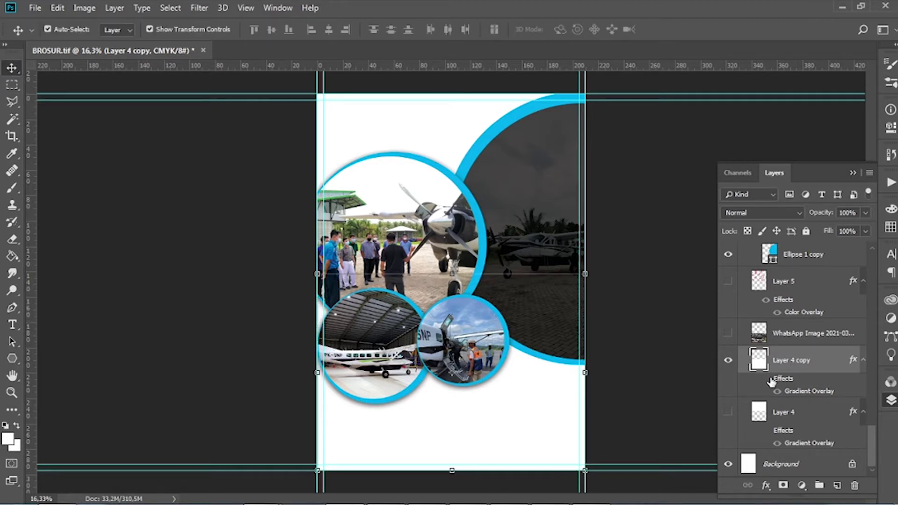
- Enable Layer 4 copy's light-blue Gradient Overlay, checking its colours in the Gradient Editor
click(766, 380)
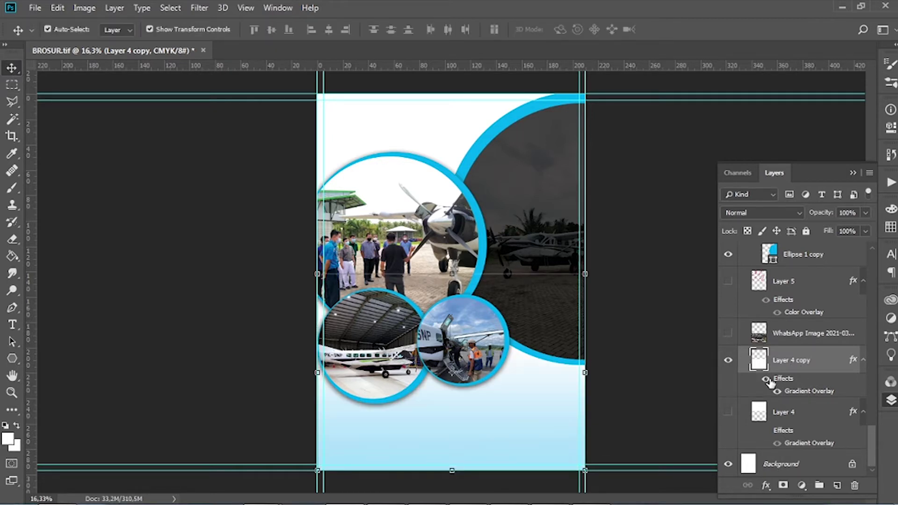
double_click(853, 360)
click(237, 307)
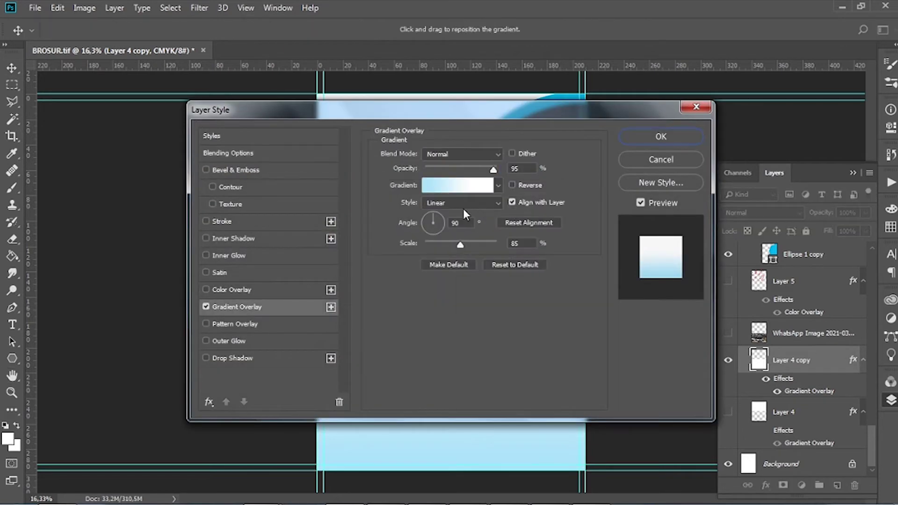
click(454, 187)
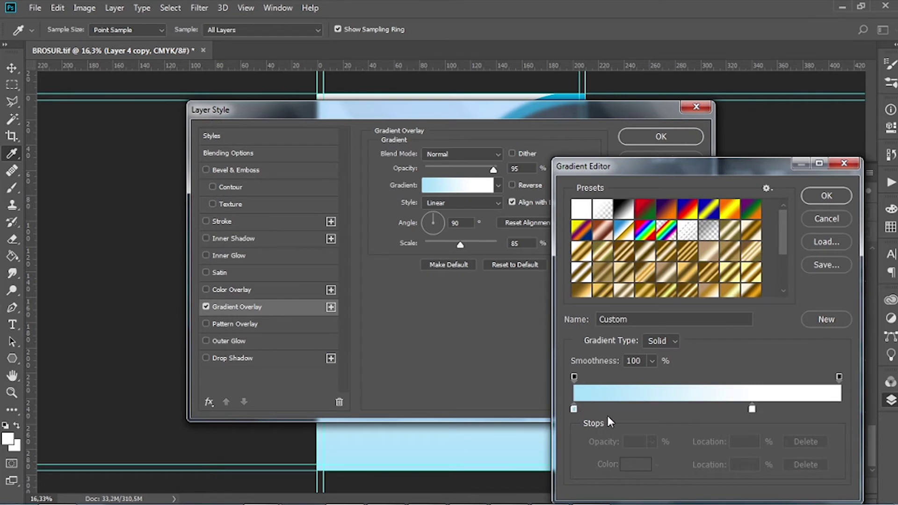
click(826, 196)
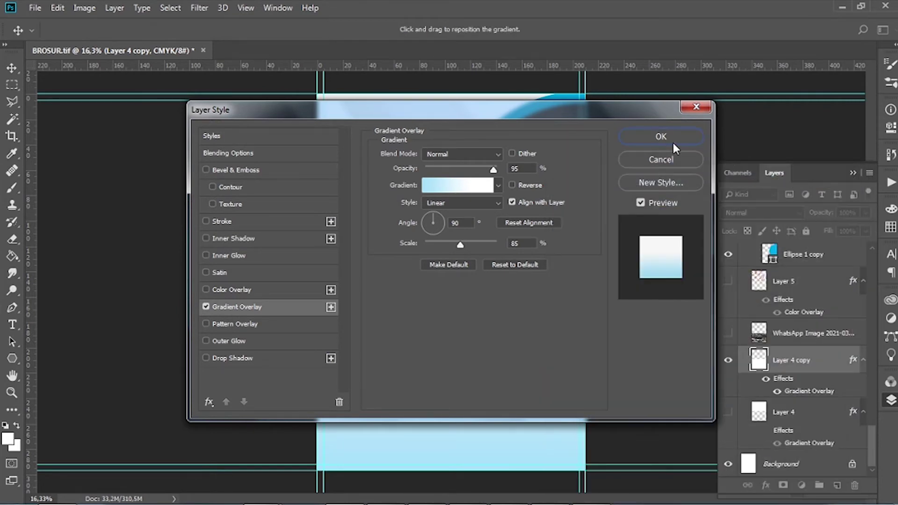
click(654, 139)
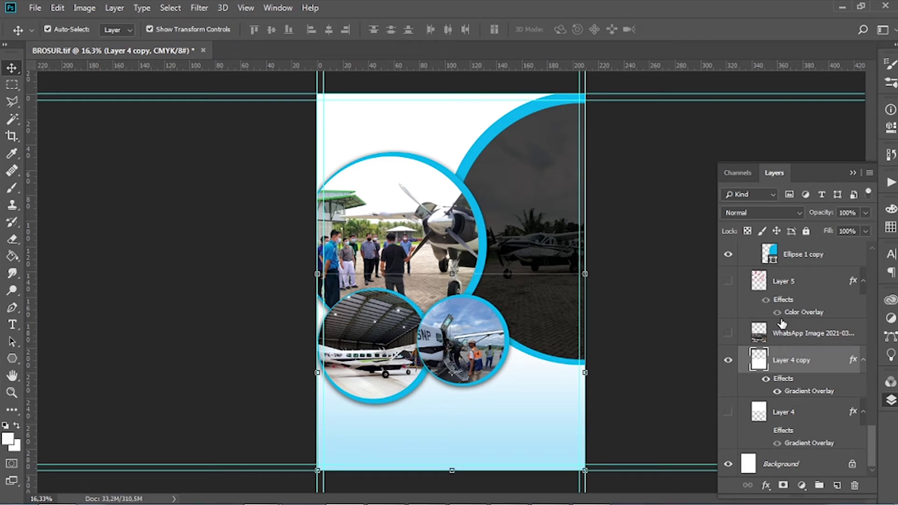
- Reveal the WhatsApp Image hangar photo layer and lower its opacity to 17%
click(814, 334)
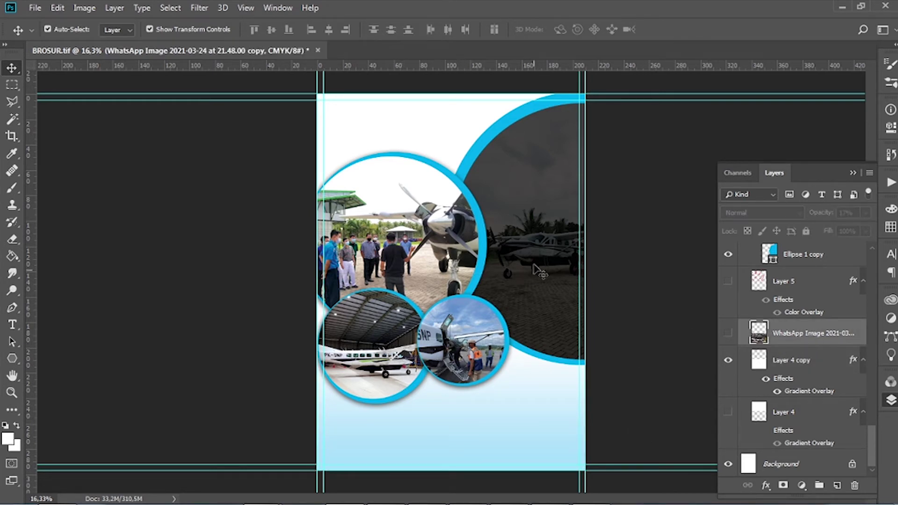
click(446, 399)
scroll(758, 355, down, 3)
scroll(758, 356, down, 3)
click(728, 333)
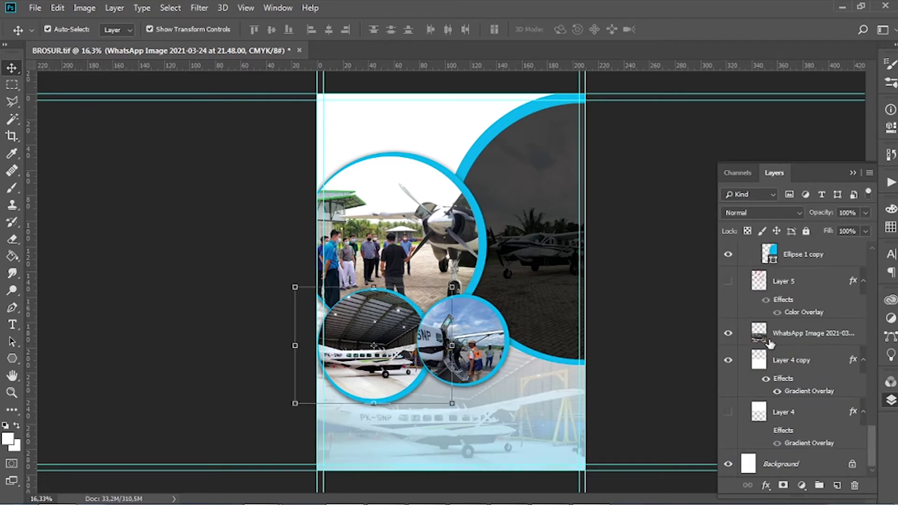
click(829, 335)
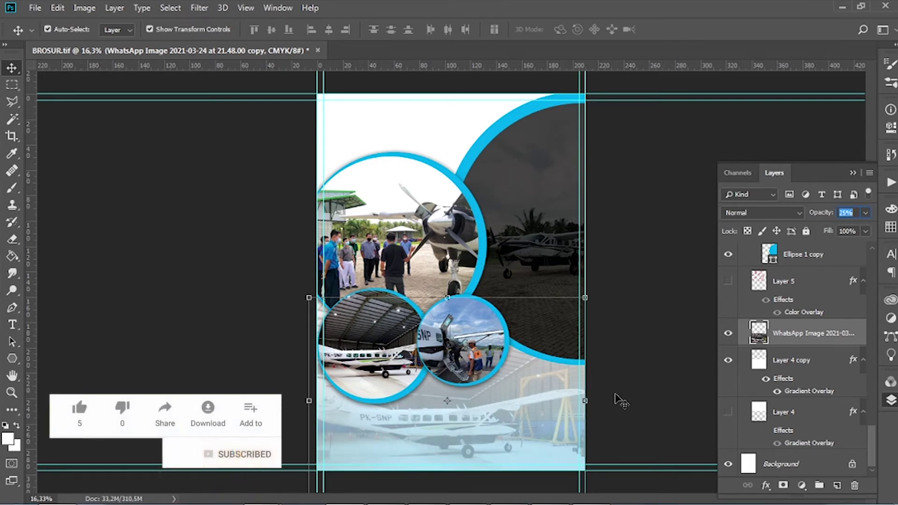
text(23)
key(Return)
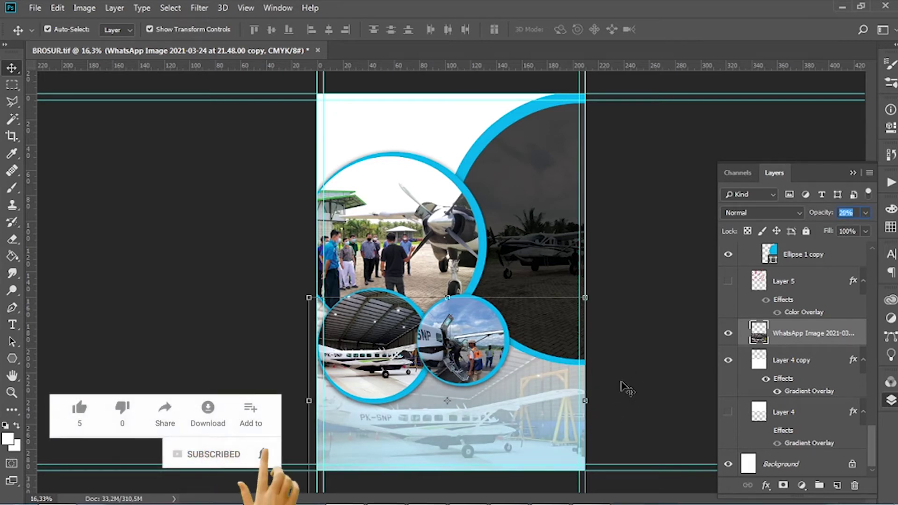
text(17)
click(627, 388)
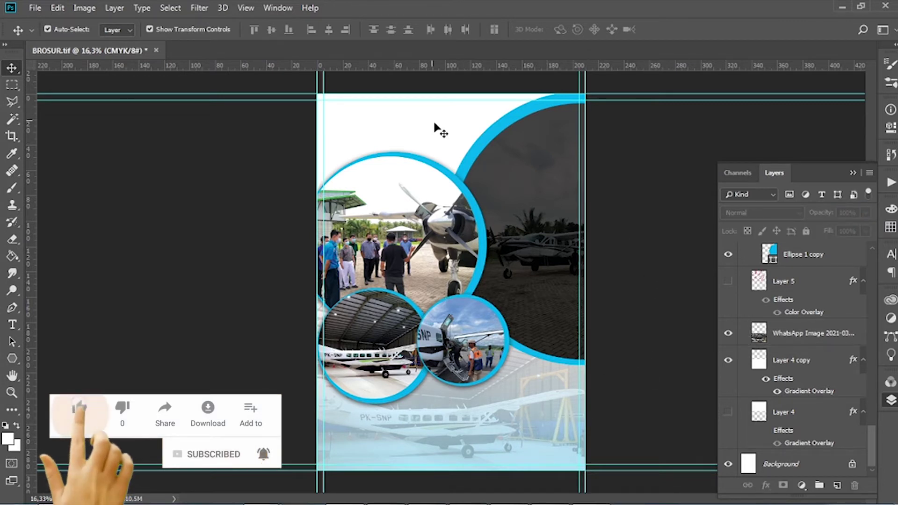
- Make Layer 4 visible and turn on its gradient effect at the page top
click(728, 411)
click(798, 414)
click(12, 84)
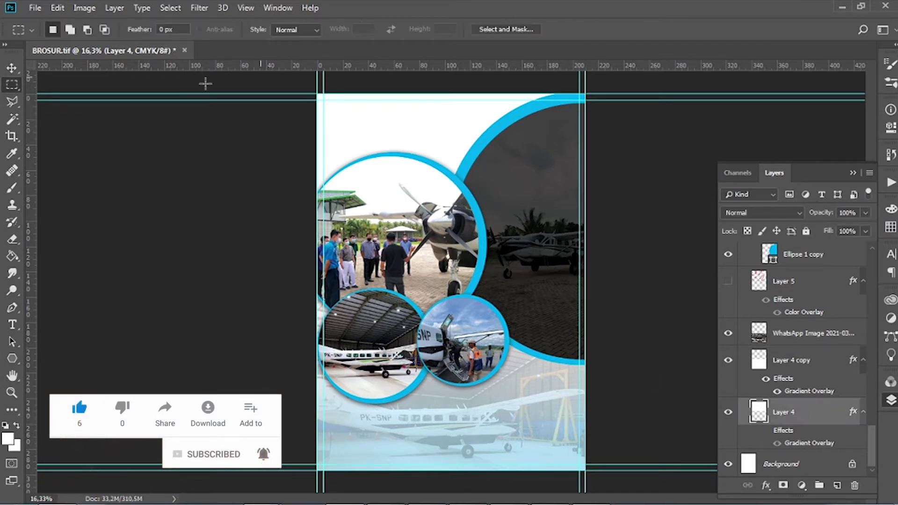
drag(290, 84, 711, 282)
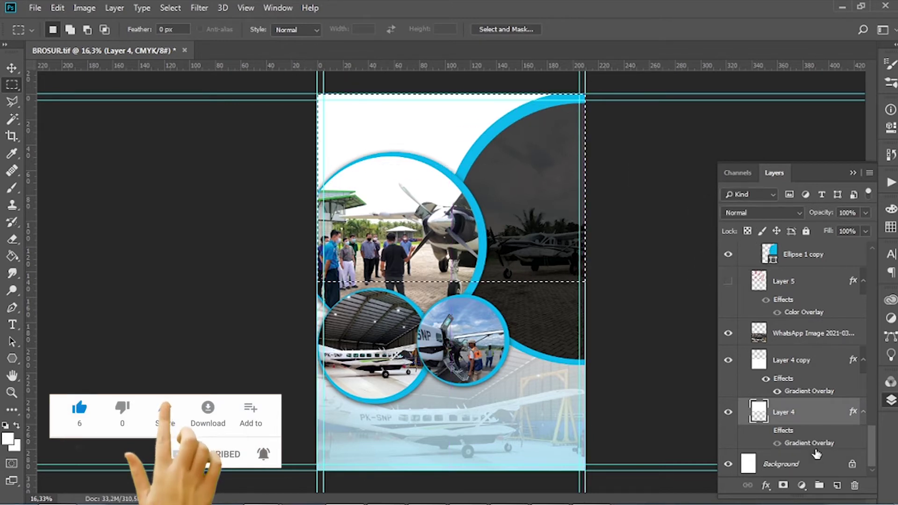
click(808, 466)
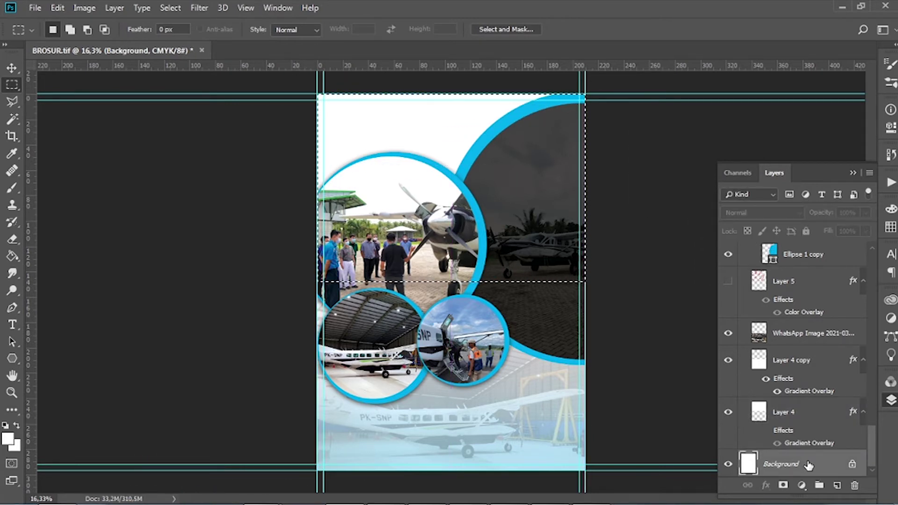
click(782, 418)
click(538, 169)
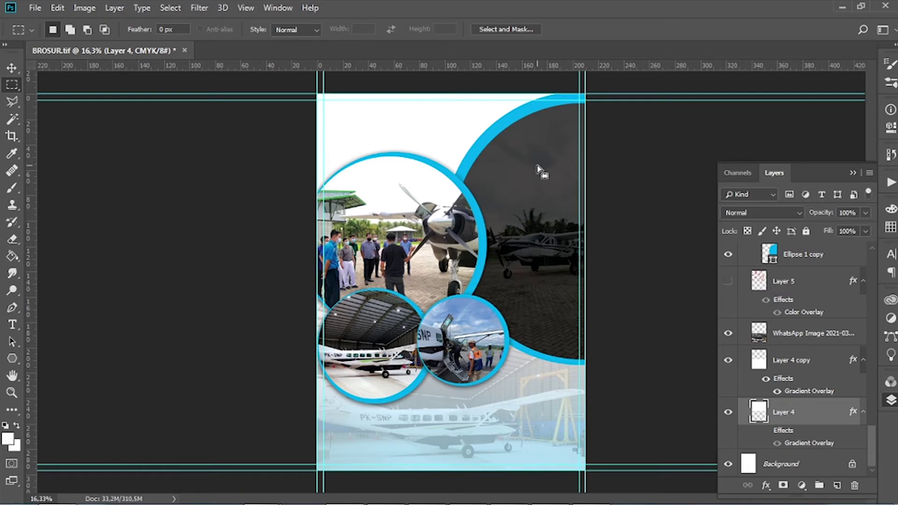
click(12, 68)
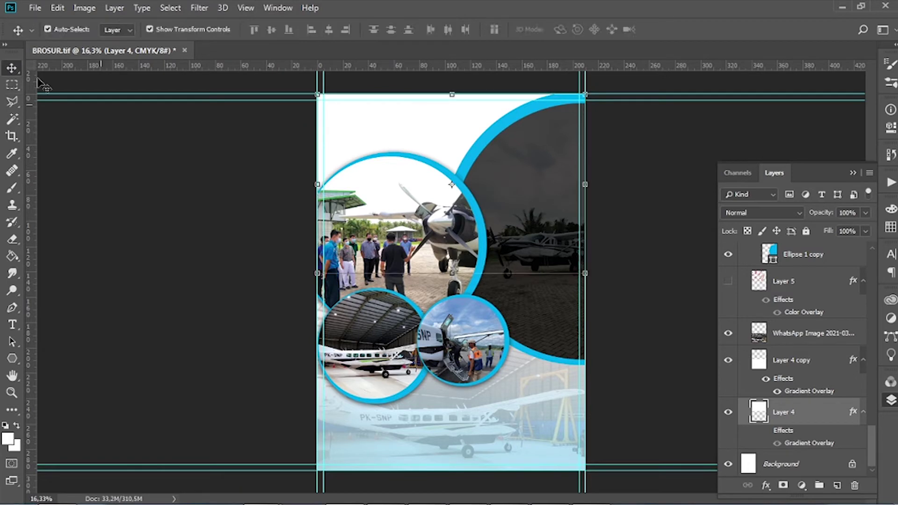
click(766, 430)
- Confirm Layer 4's light blue-to-white Gradient Overlay in Layer Style
double_click(851, 412)
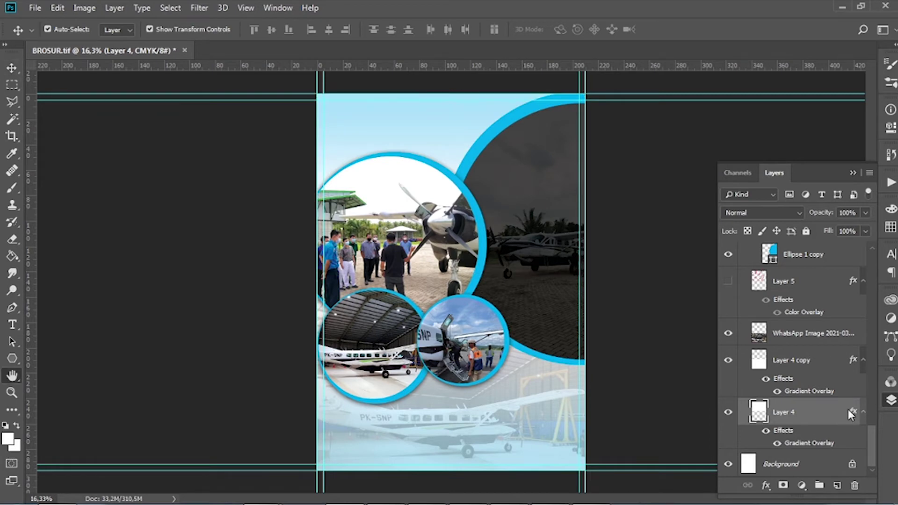
click(251, 307)
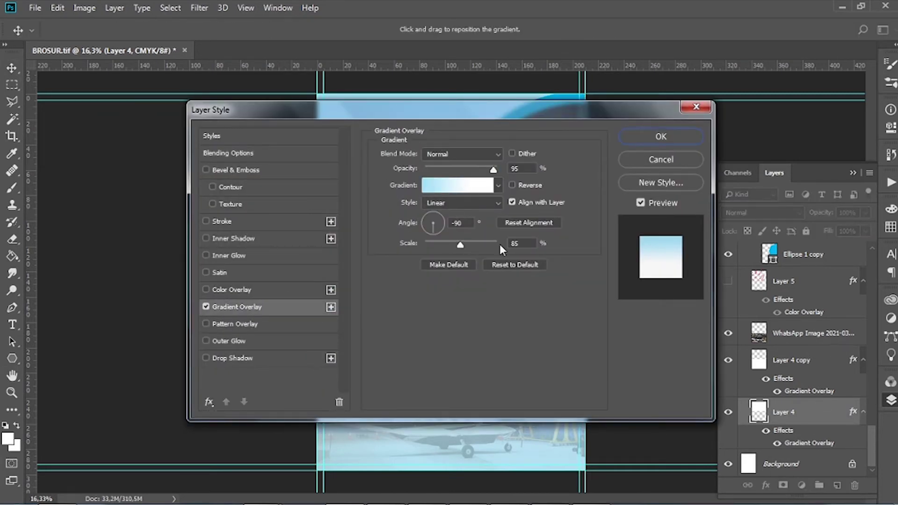
click(477, 185)
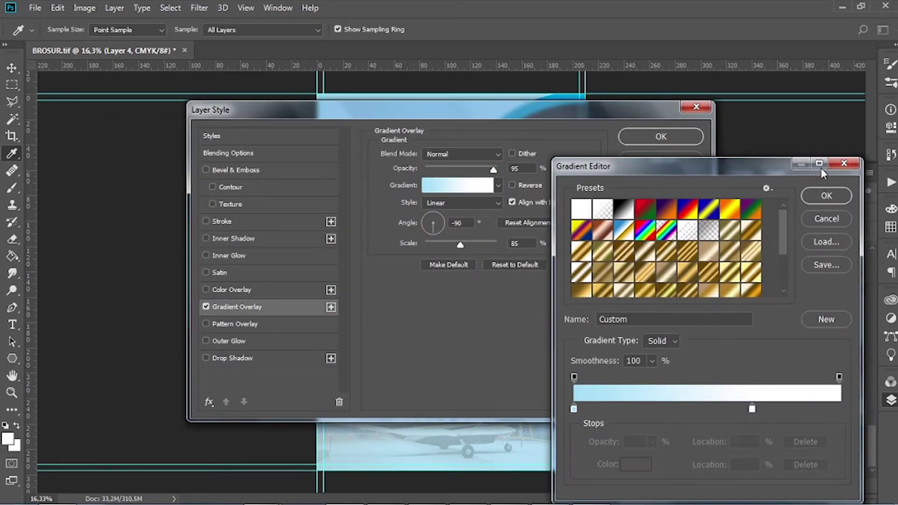
click(825, 196)
click(679, 141)
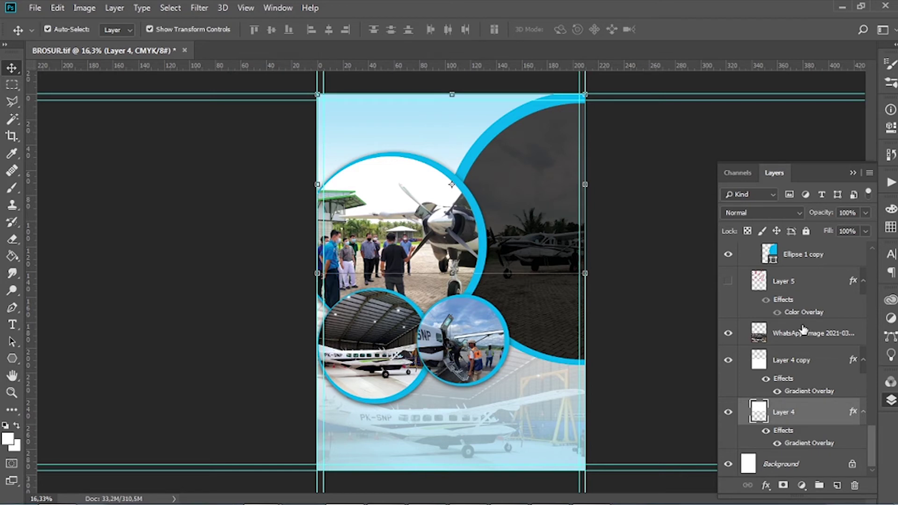
- Show Layer 5's dot pattern and apply its blue Color Overlay
click(730, 282)
click(797, 282)
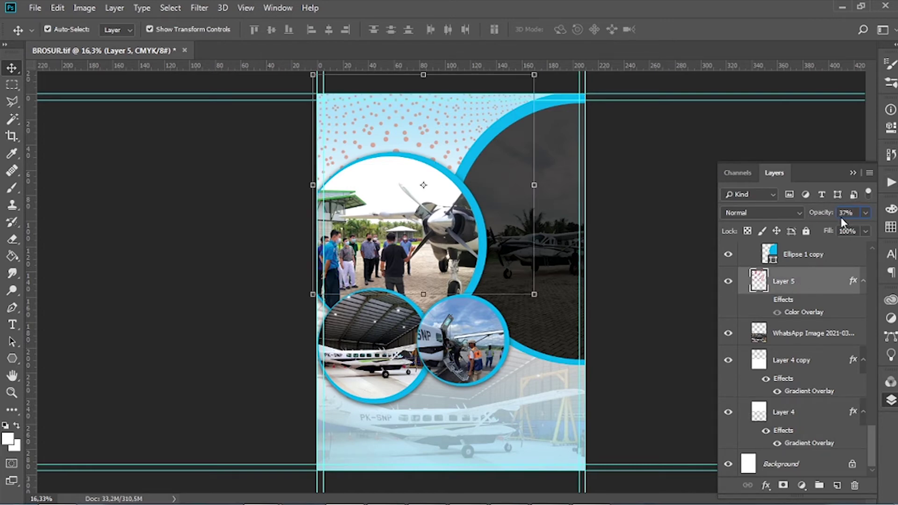
double_click(853, 282)
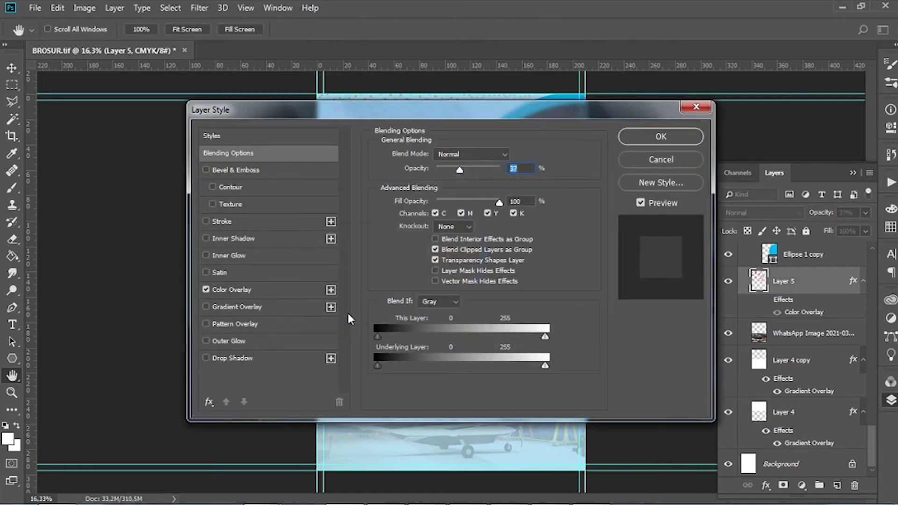
click(243, 290)
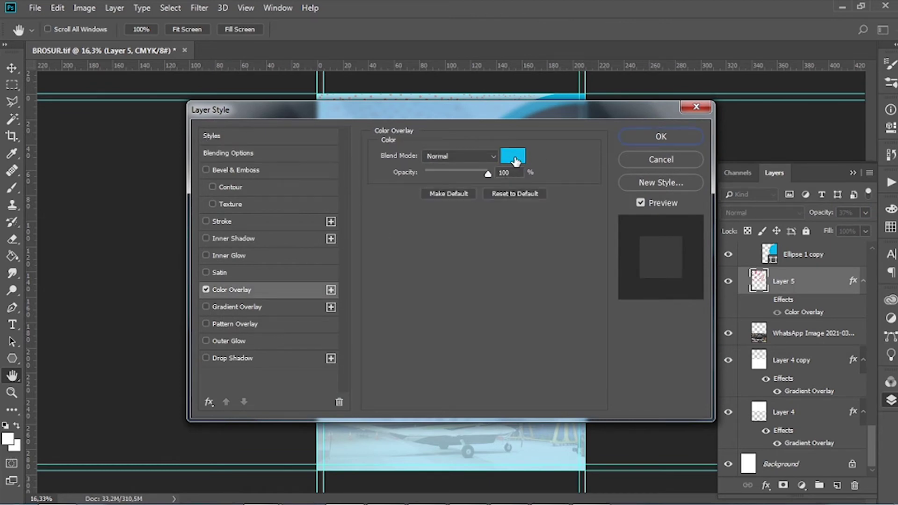
click(674, 135)
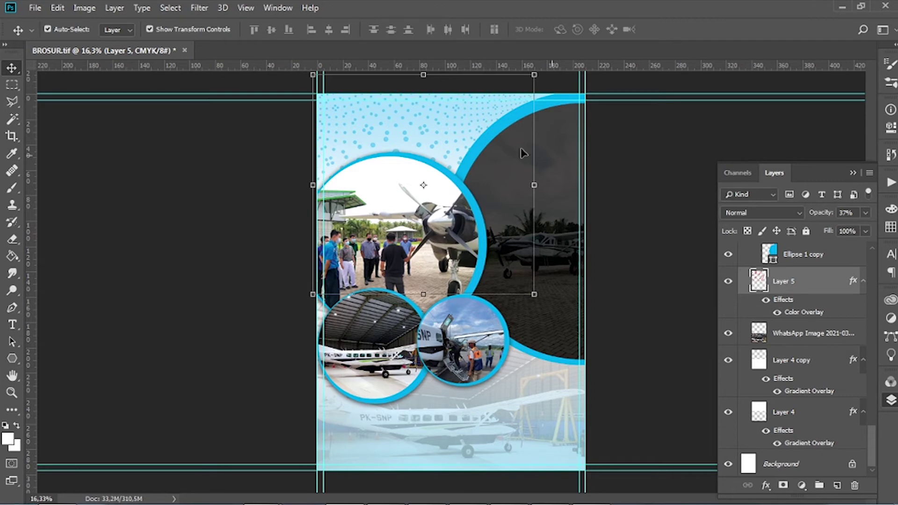
click(652, 210)
- Reveal the smartaviation logo layer (Layer 2 copy)
scroll(837, 314, up, 5)
scroll(843, 317, up, 1)
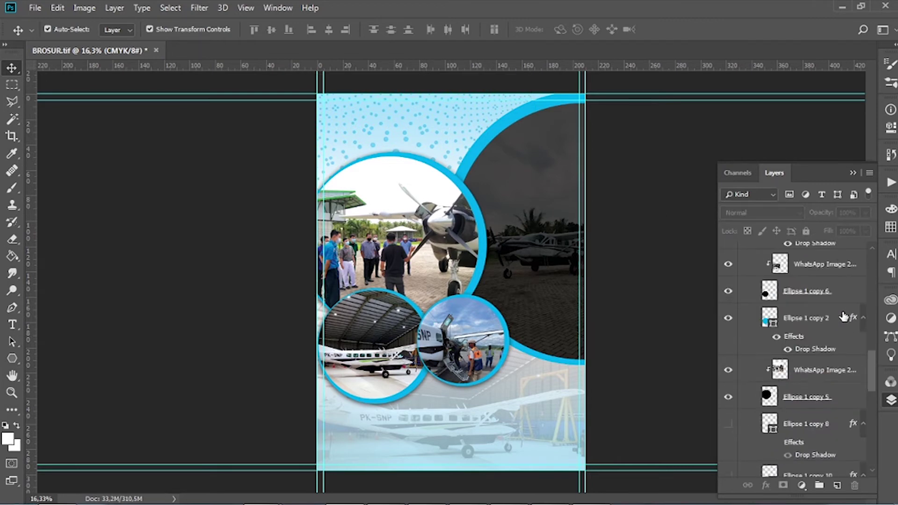
scroll(844, 317, up, 10)
scroll(844, 316, down, 3)
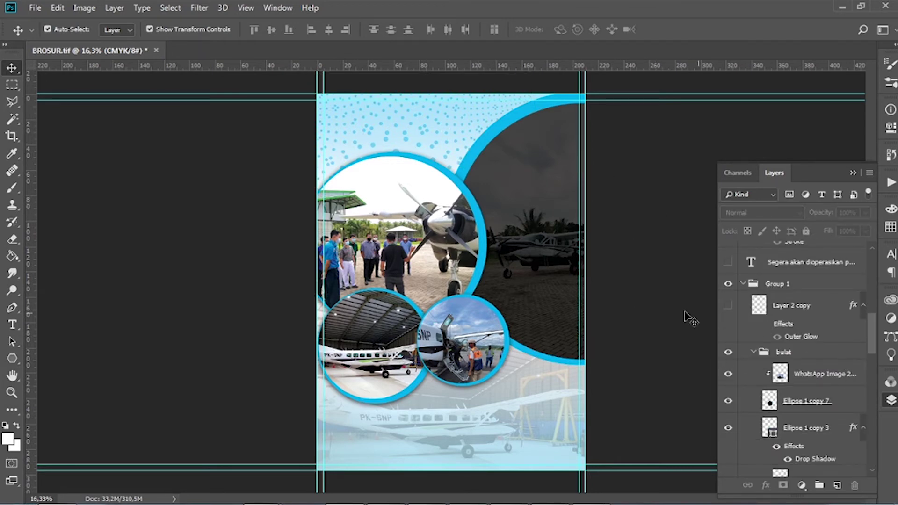
click(728, 305)
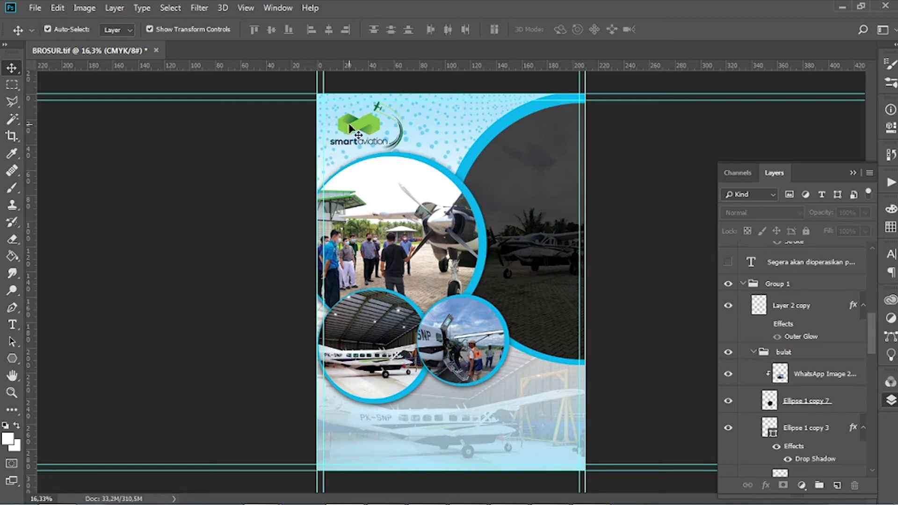
- Enable and confirm the logo's Outer Glow effect
click(765, 324)
double_click(852, 306)
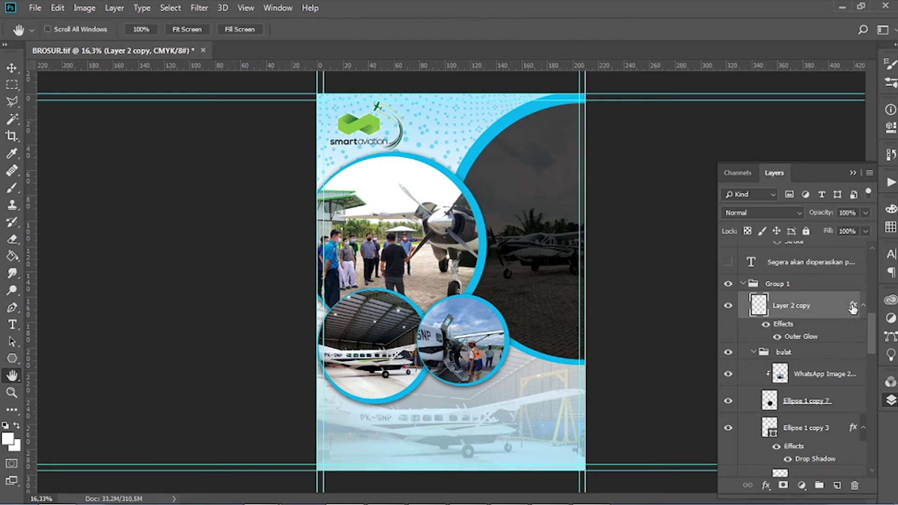
click(231, 342)
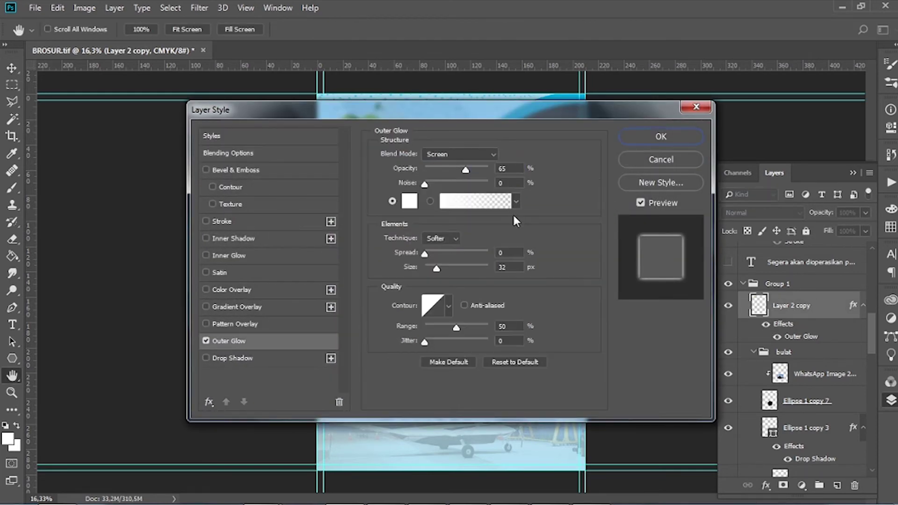
click(683, 141)
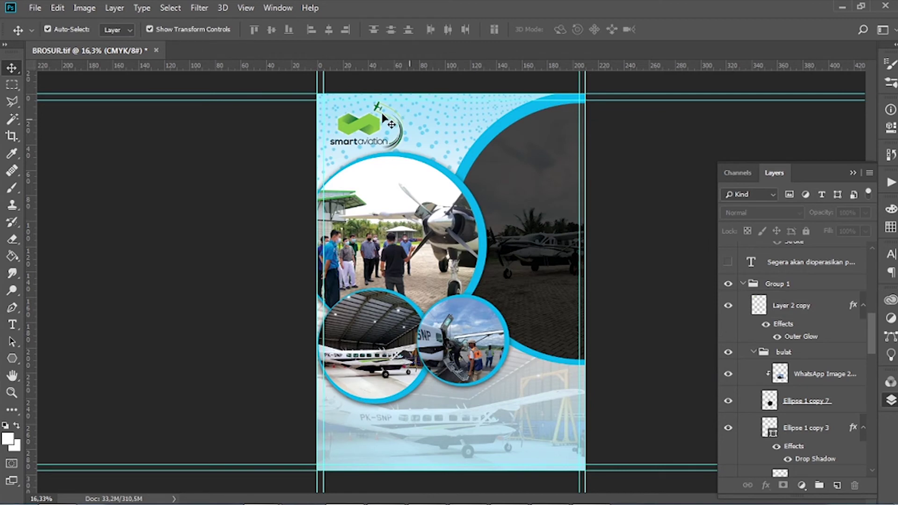
- Show the Polygon 1 black starburst and review the Polygon tool's star options
scroll(818, 351, up, 5)
click(728, 282)
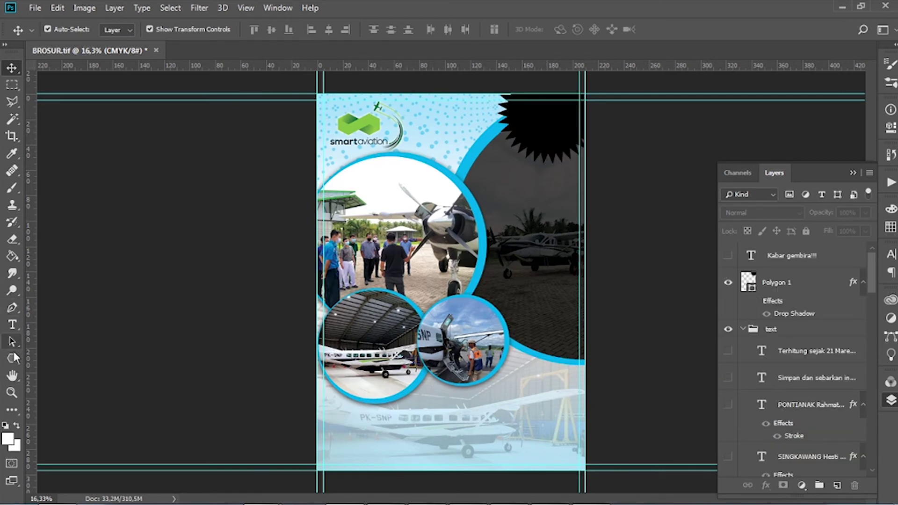
drag(13, 359, 62, 401)
click(70, 397)
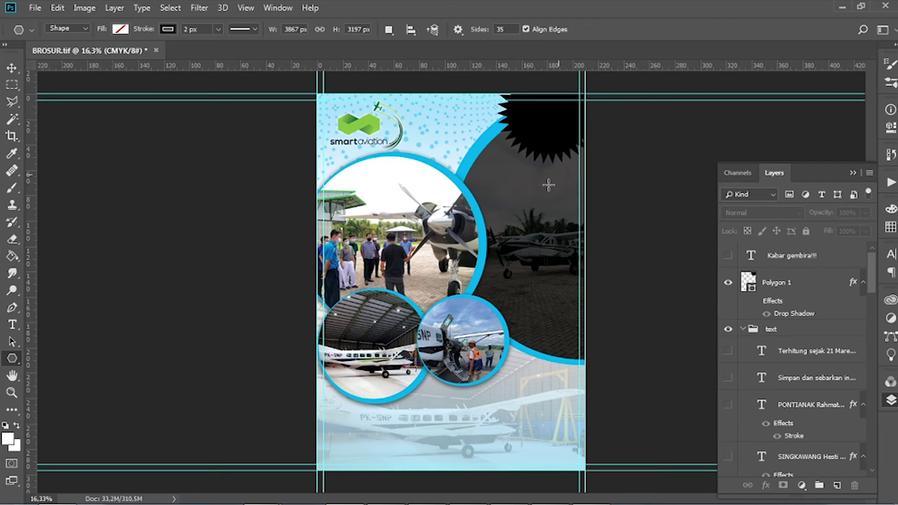
click(458, 29)
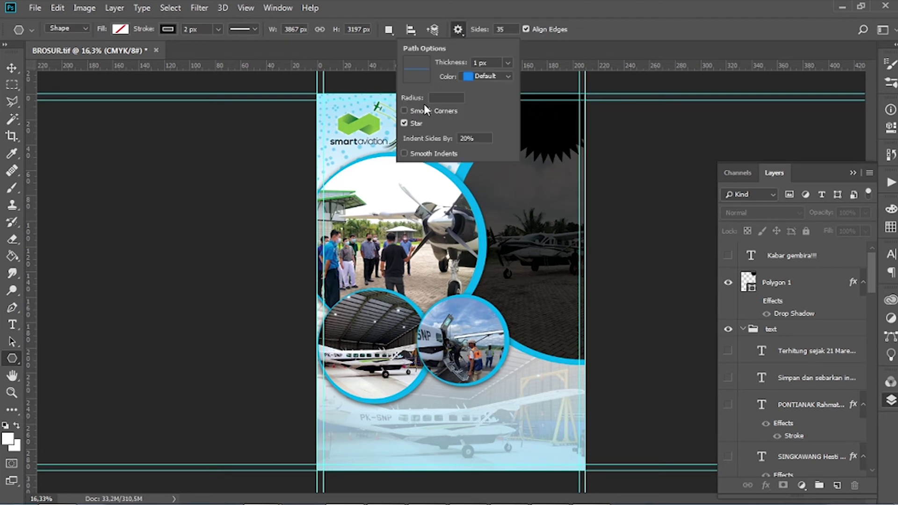
click(506, 220)
drag(506, 220, 540, 251)
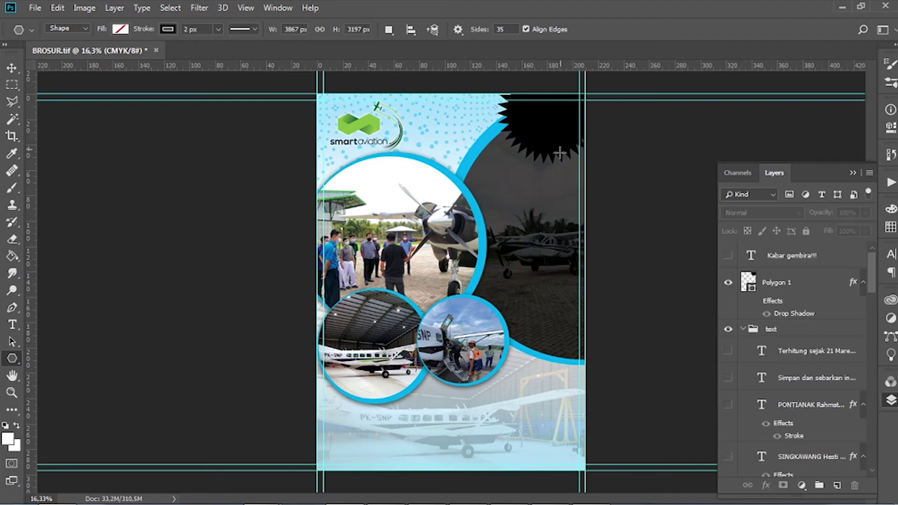
key(v)
click(560, 136)
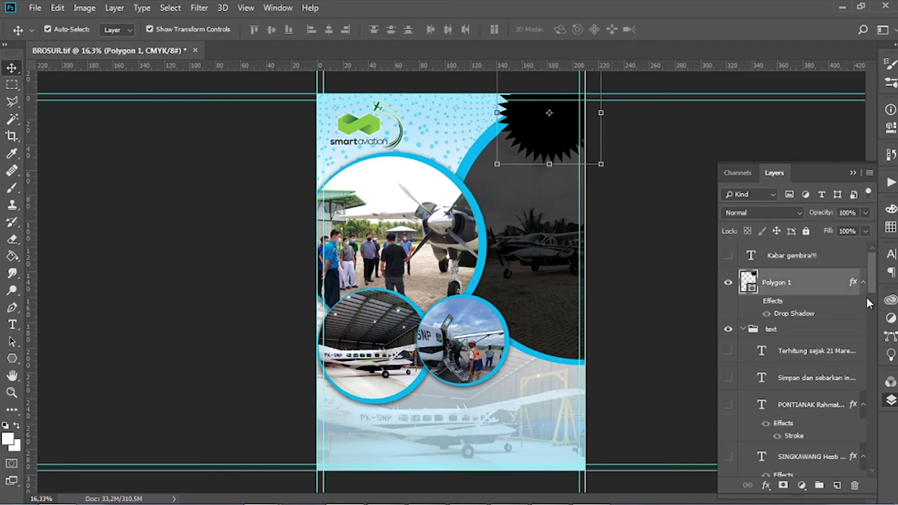
- Add a Drop Shadow to the starburst and switch the effect on
double_click(854, 282)
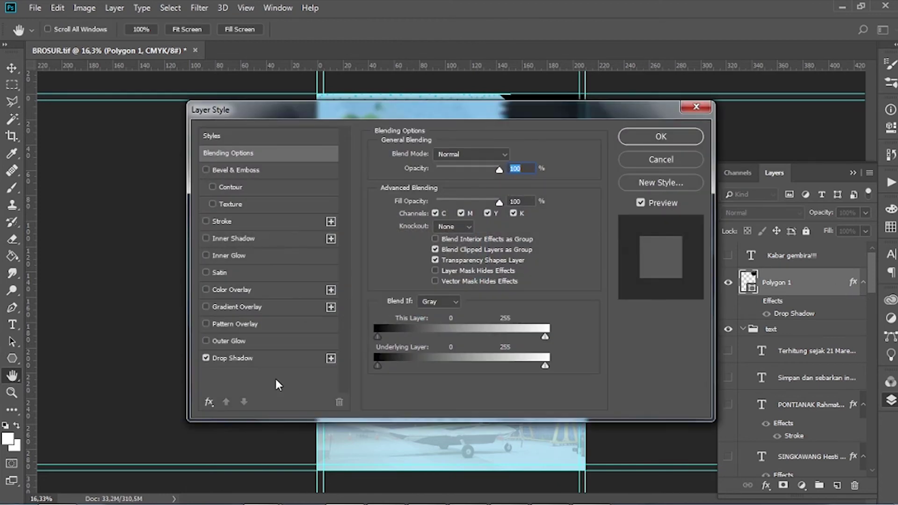
click(255, 359)
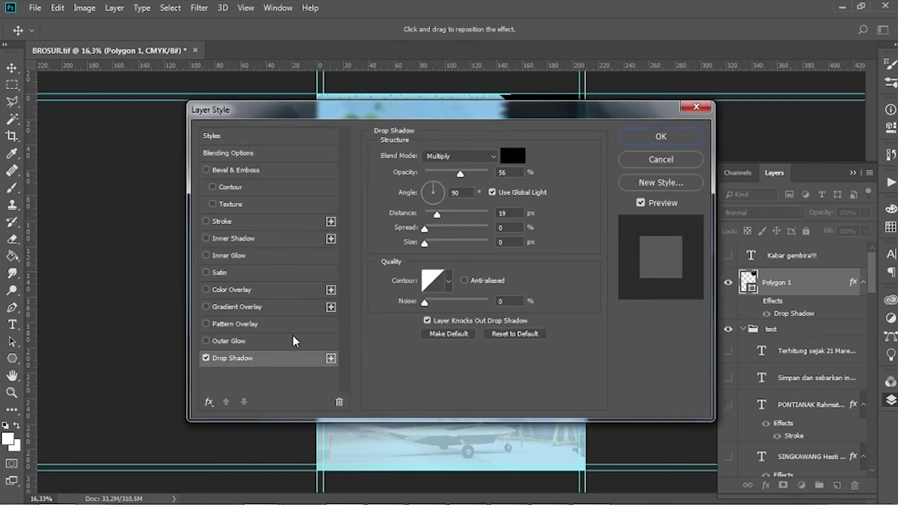
click(660, 137)
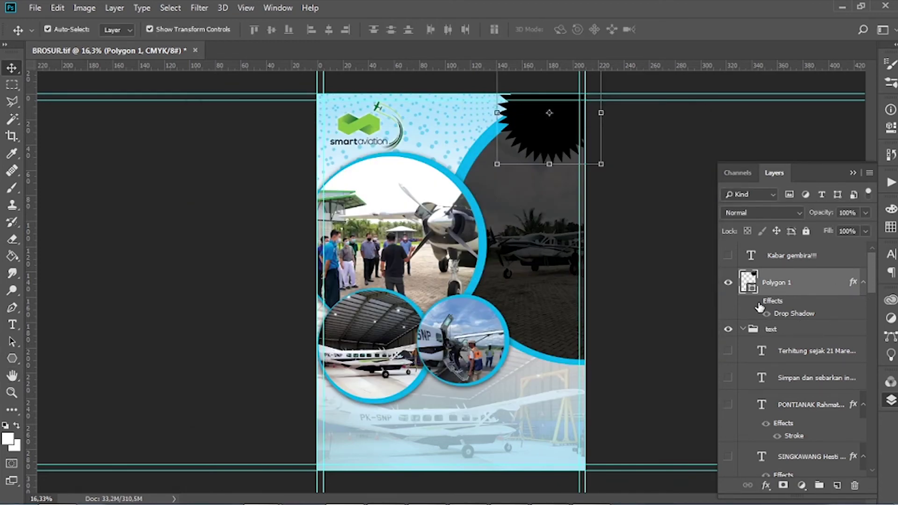
click(755, 301)
- Show the 'Kabar gembira!!!' text and colour it the brochure's blue
click(727, 255)
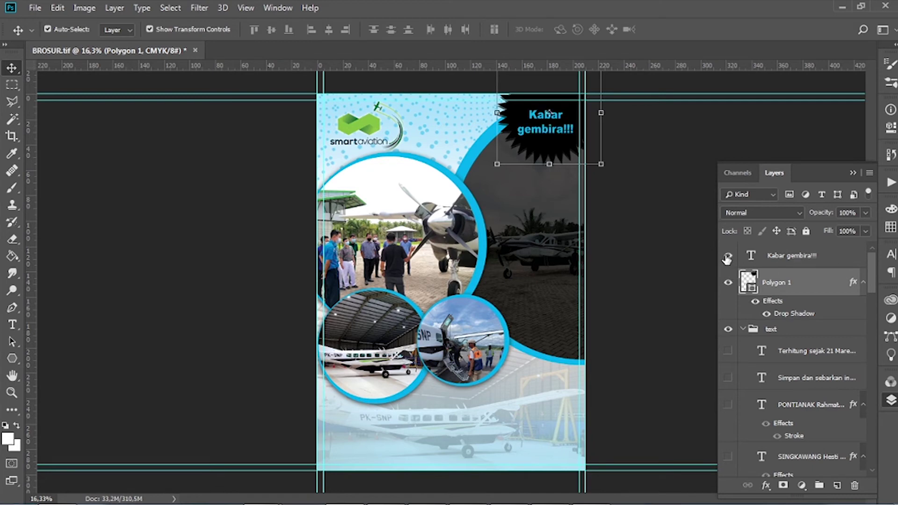
click(800, 262)
click(891, 254)
click(850, 333)
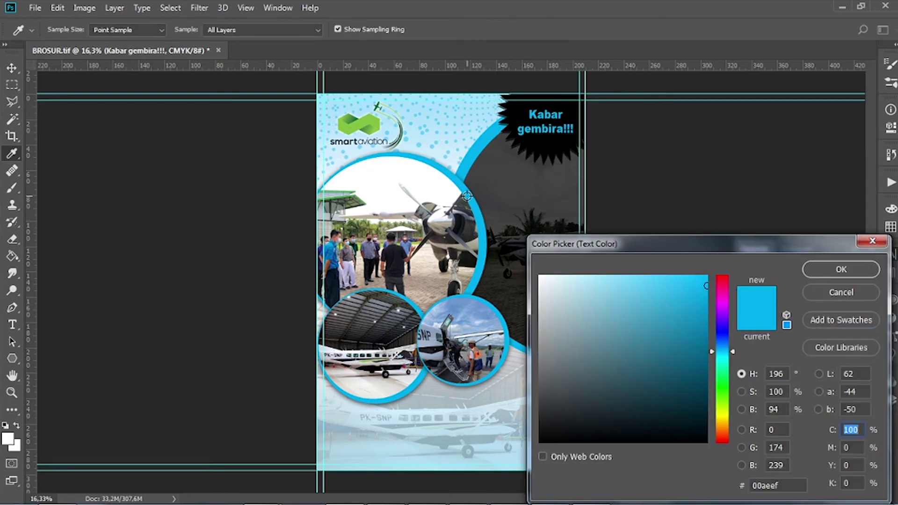
click(838, 267)
click(128, 145)
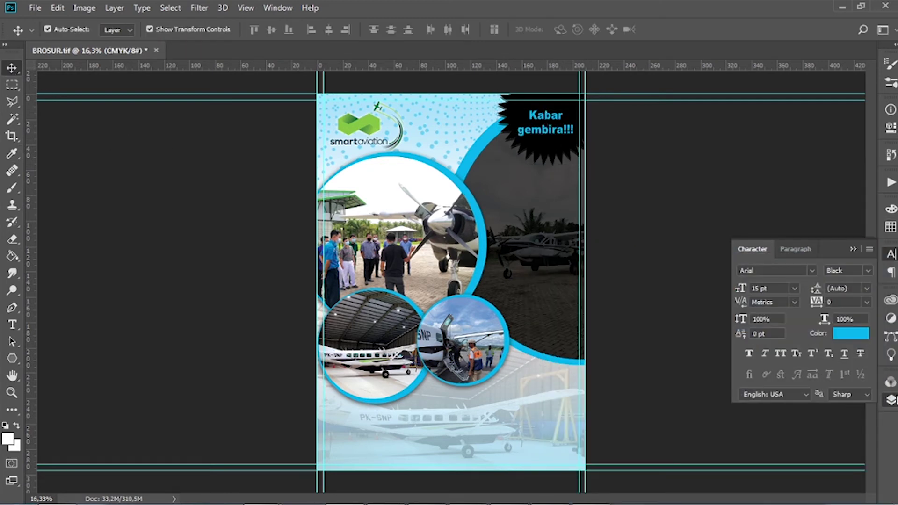
key(F7)
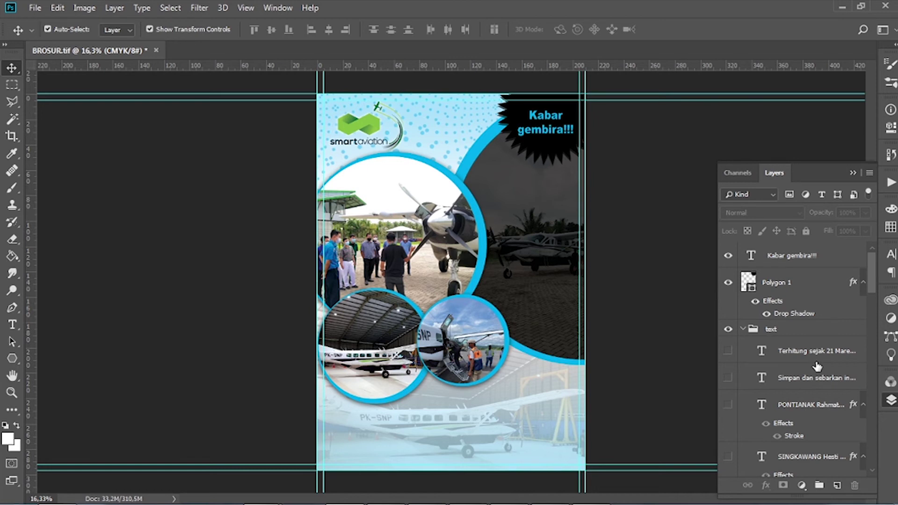
- Show the Terhitung sejak 21 Maret 2021, Segera akan dioperasikan and Simpan dan sebarkan text layers
scroll(817, 367, down, 1)
click(728, 323)
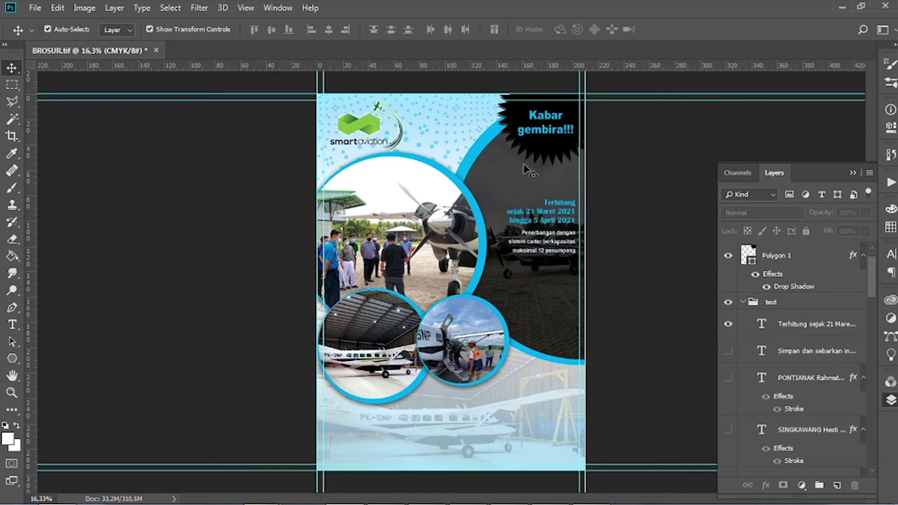
scroll(763, 346, down, 2)
scroll(783, 367, down, 2)
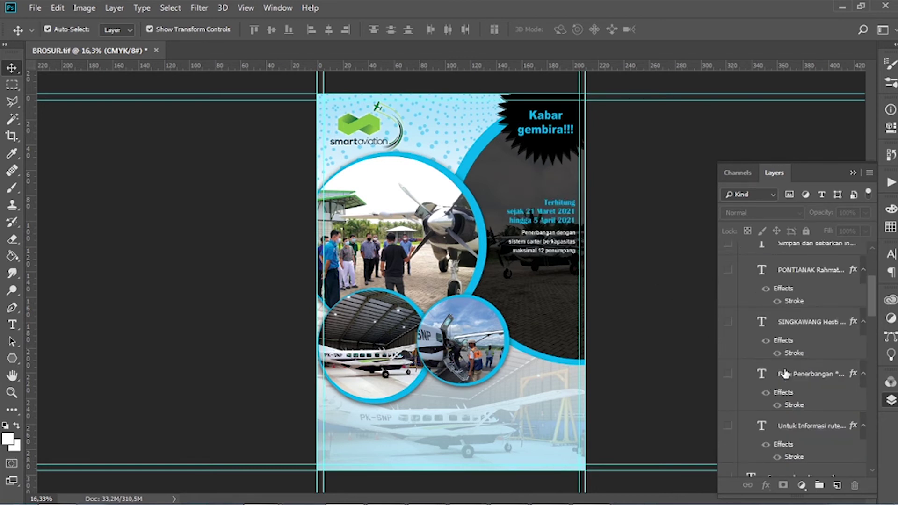
scroll(784, 374, down, 1)
scroll(749, 350, up, 5)
click(728, 327)
scroll(748, 375, down, 5)
click(728, 451)
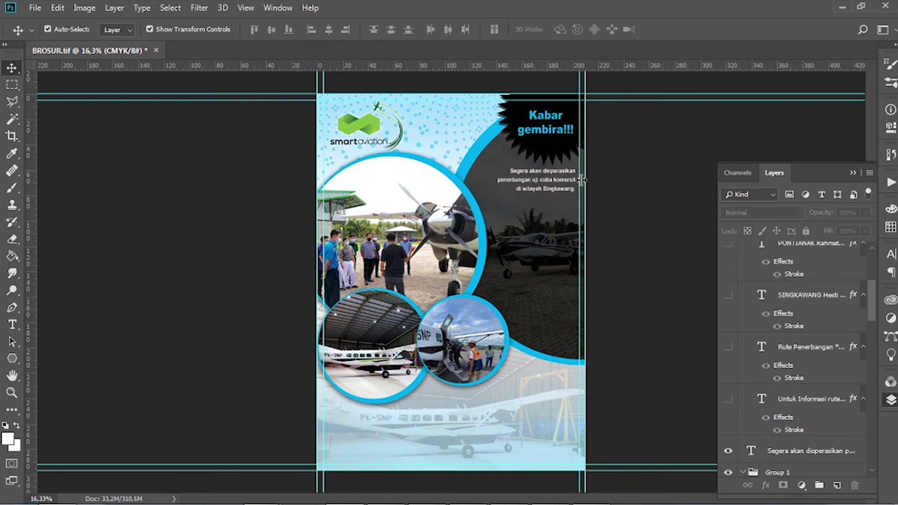
scroll(582, 179, up, 3)
scroll(762, 346, up, 3)
click(728, 297)
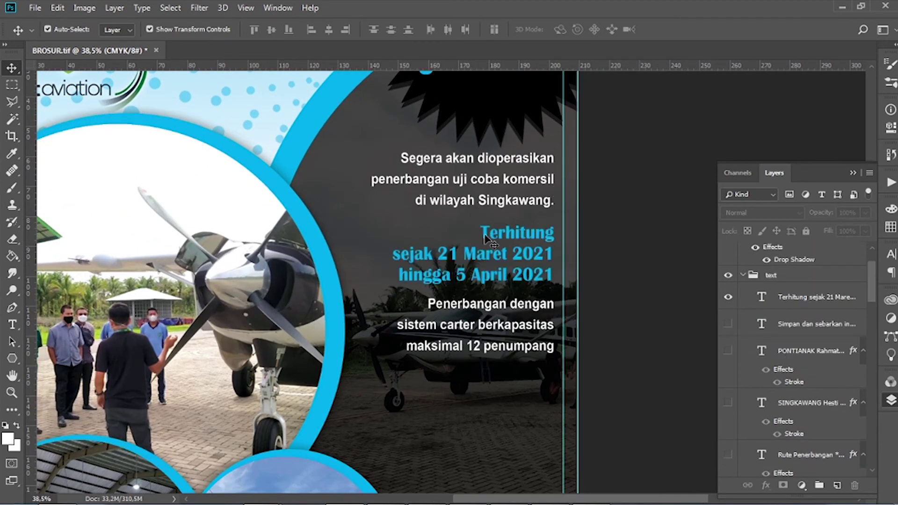
scroll(487, 239, down, 1)
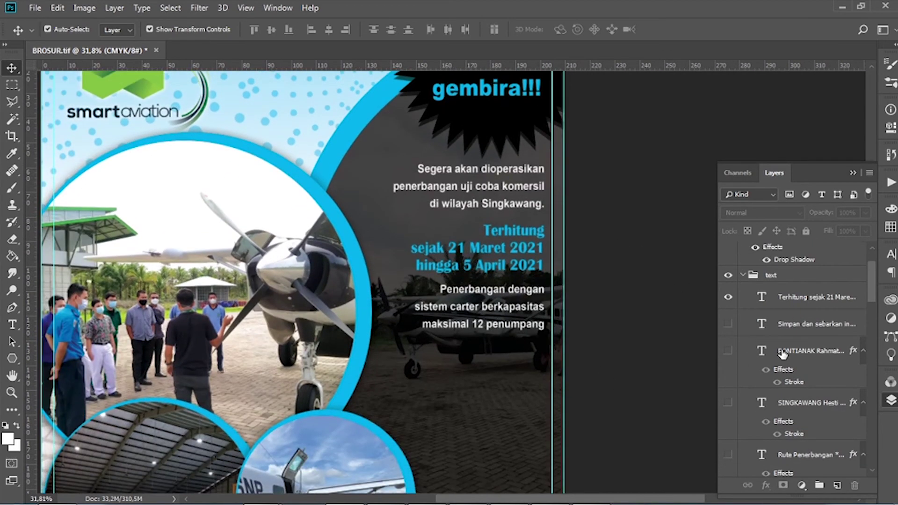
click(728, 323)
- Preview the PONTIANAK contact and show the RUTE PENERBANGAN route list
scroll(504, 396, down, 2)
scroll(519, 328, down, 1)
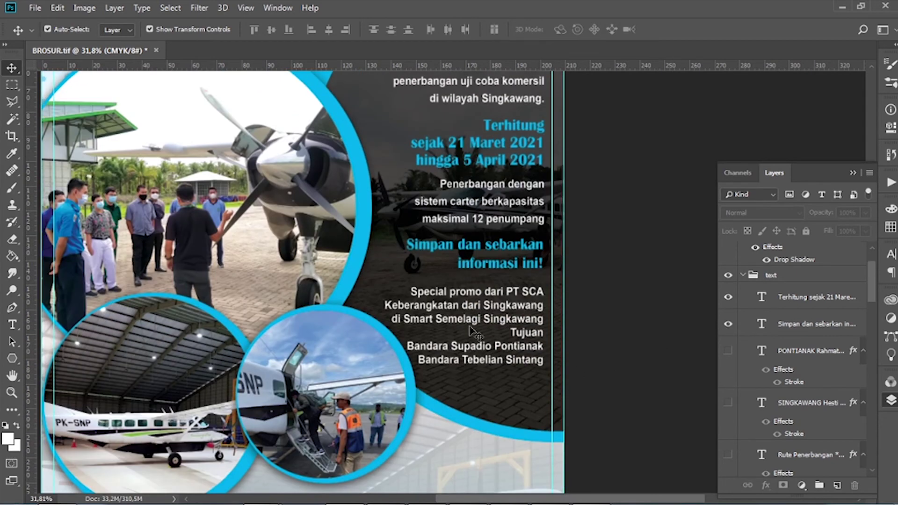
scroll(520, 327, down, 1)
scroll(478, 358, down, 1)
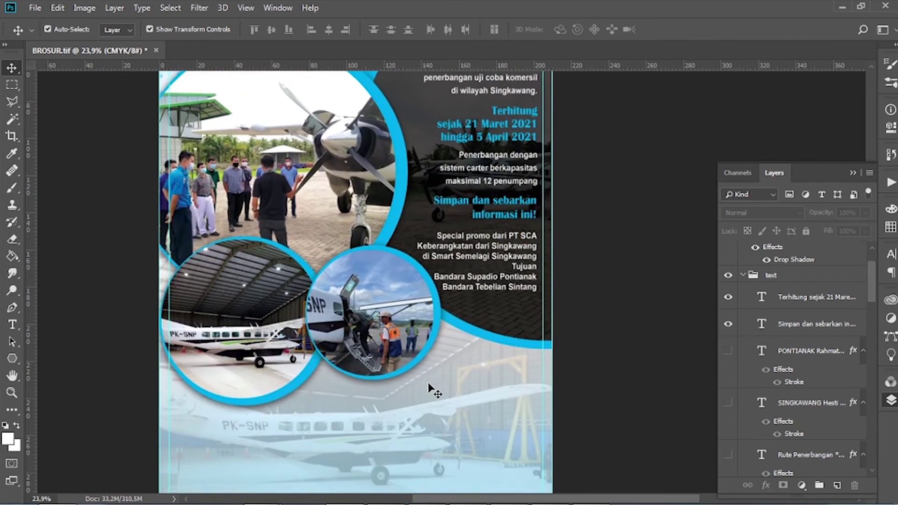
scroll(430, 351, down, 1)
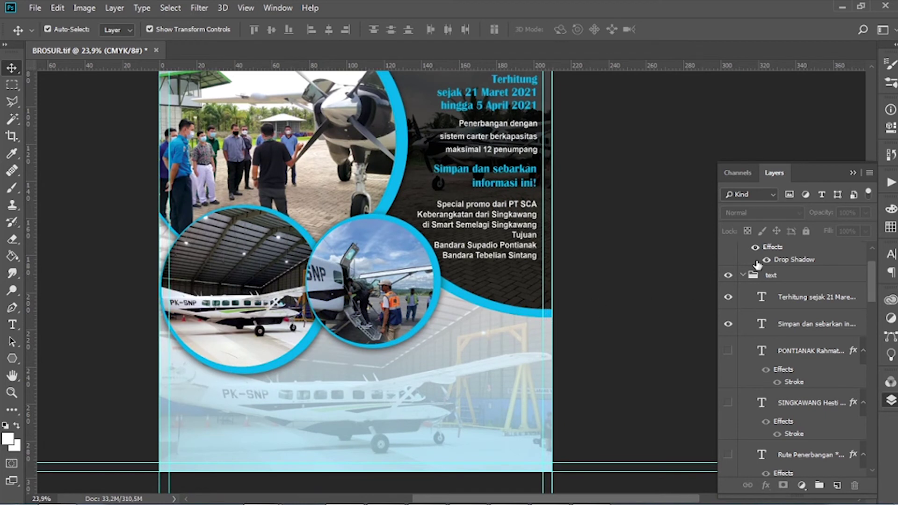
click(728, 350)
scroll(736, 421, down, 2)
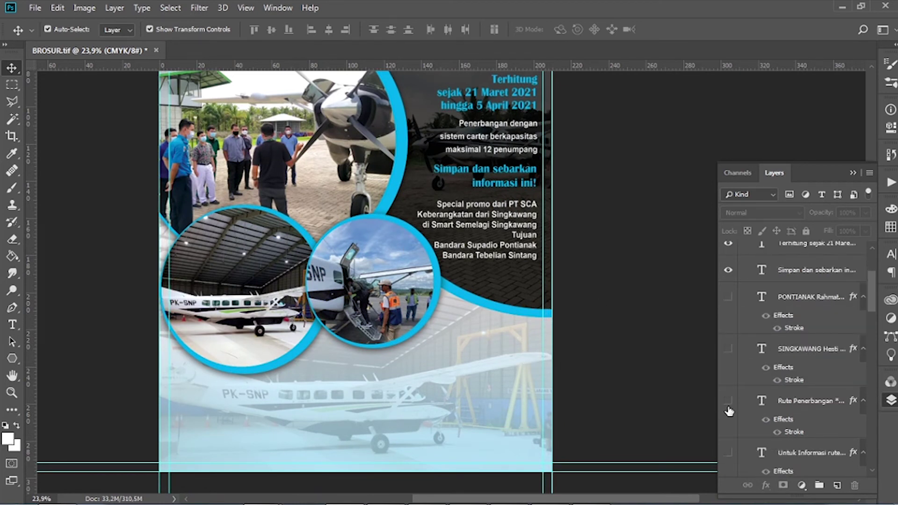
click(728, 401)
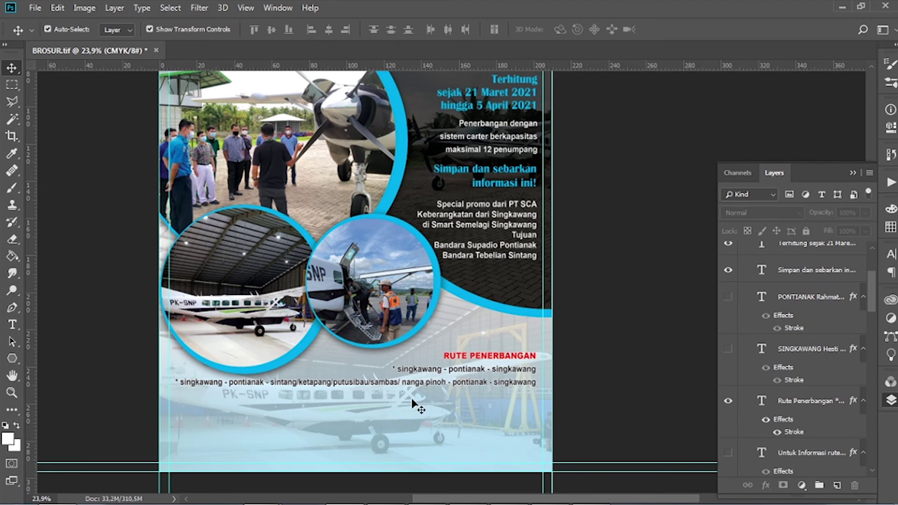
- Show the Untuk informasi line plus SINGKAWANG and PONTIANAK contacts, then zoom out
scroll(758, 389, down, 3)
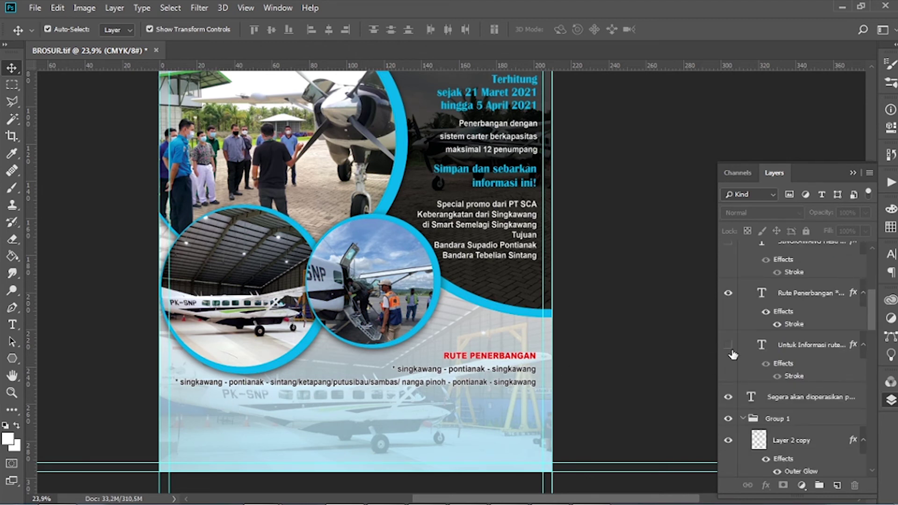
click(729, 345)
click(814, 344)
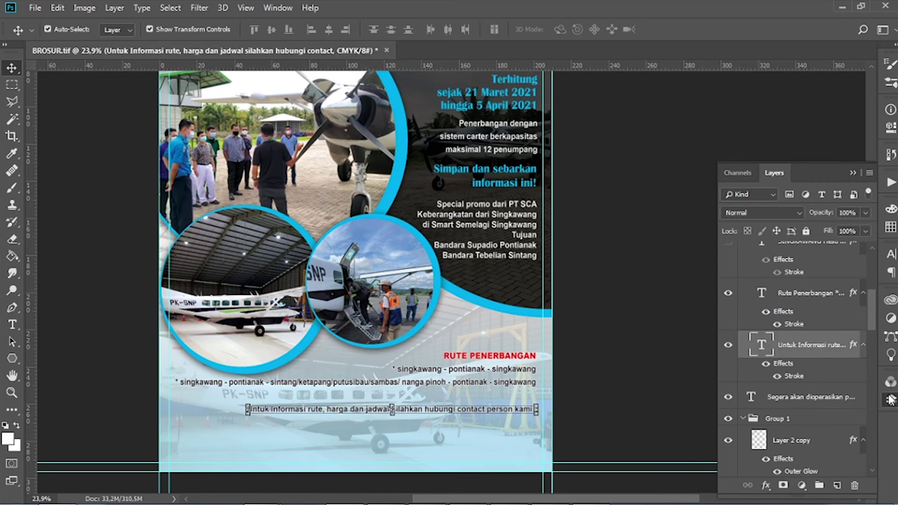
scroll(818, 359, up, 3)
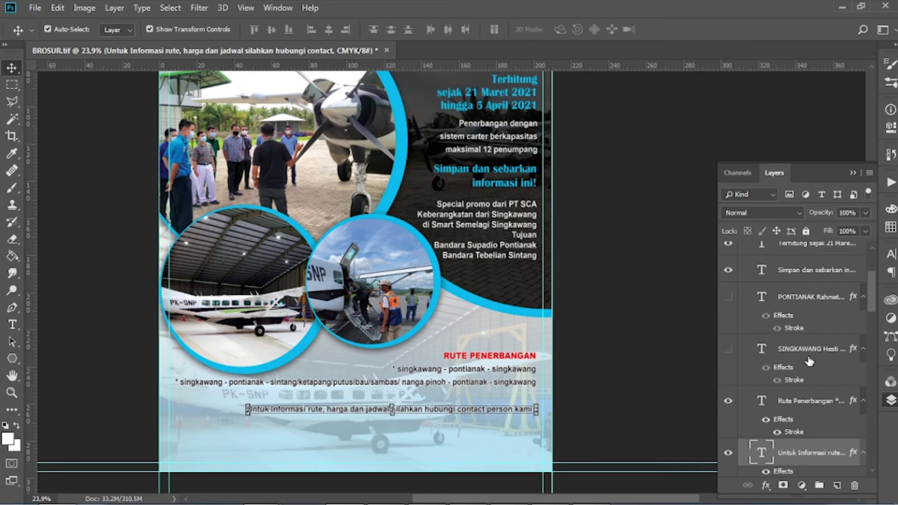
click(728, 350)
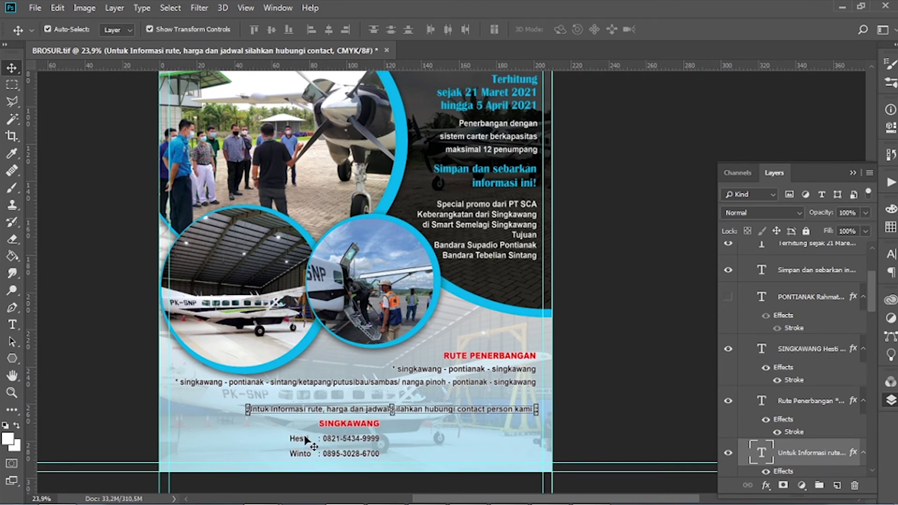
click(727, 297)
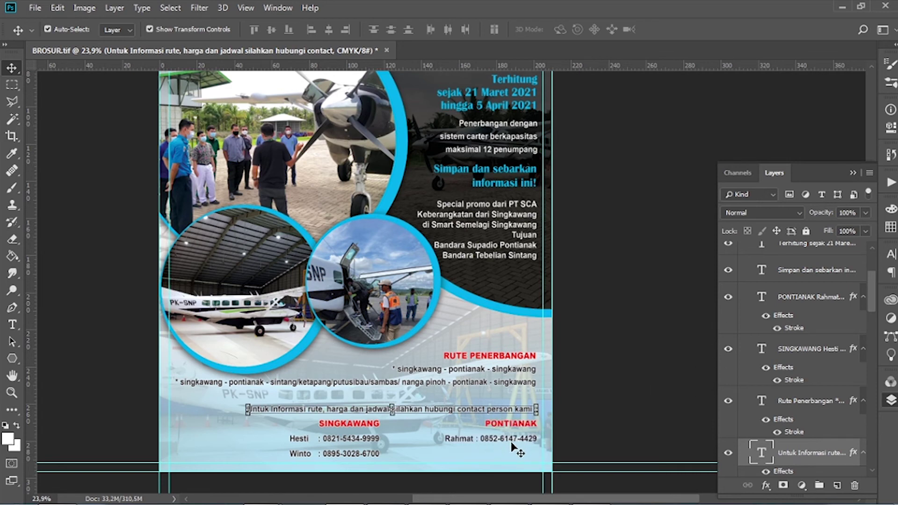
key(ctrl+minus)
scroll(400, 294, up, 1)
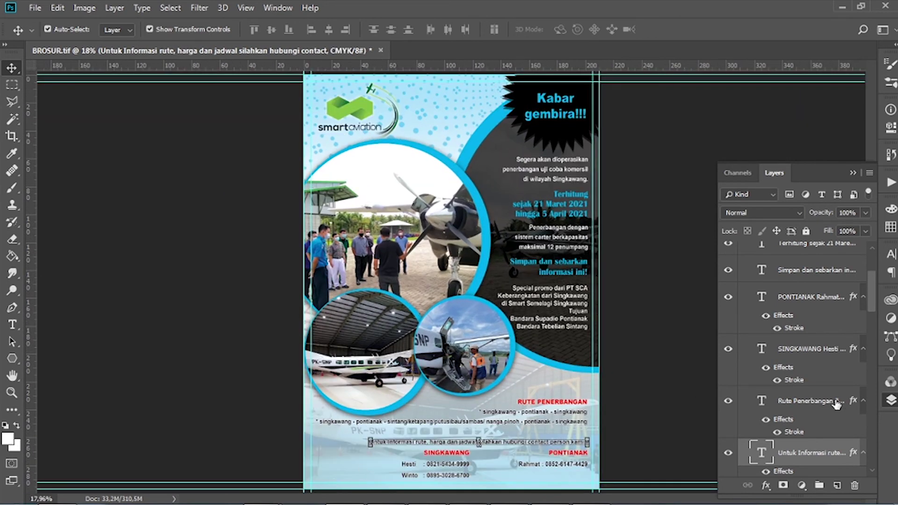
- Show the Ellipse 1 copy blue circles at the bottom-left and top-left corners
scroll(795, 374, down, 1)
scroll(772, 374, down, 2)
scroll(748, 375, down, 2)
click(730, 389)
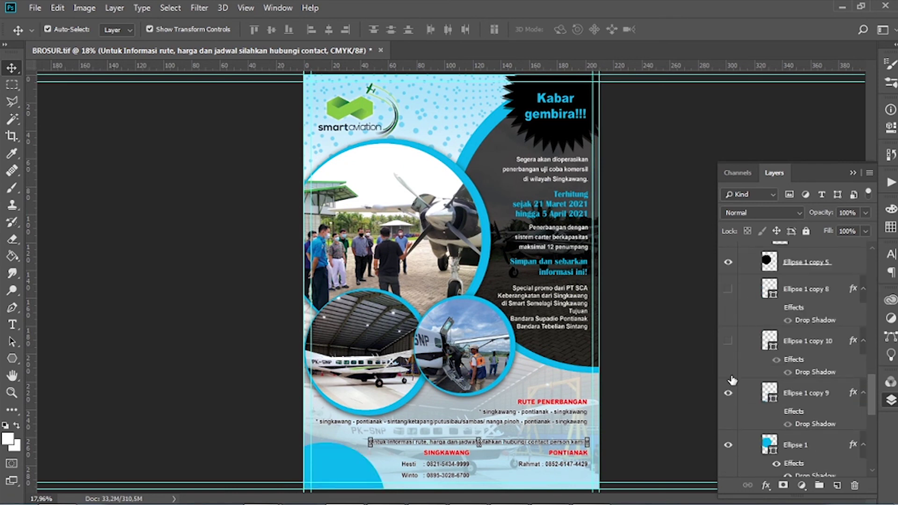
click(727, 341)
click(729, 289)
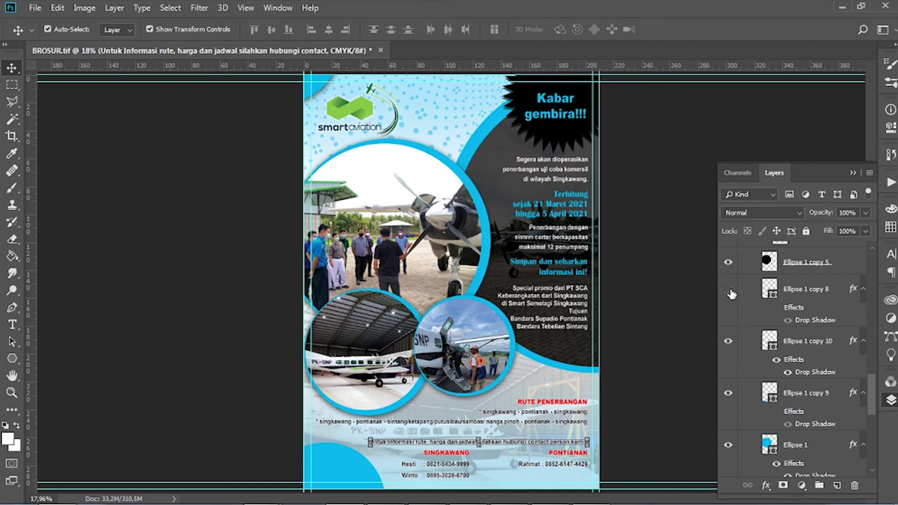
- Make Ellipse 1 copy 8 visible, select it, then deselect the layer
scroll(791, 405, up, 3)
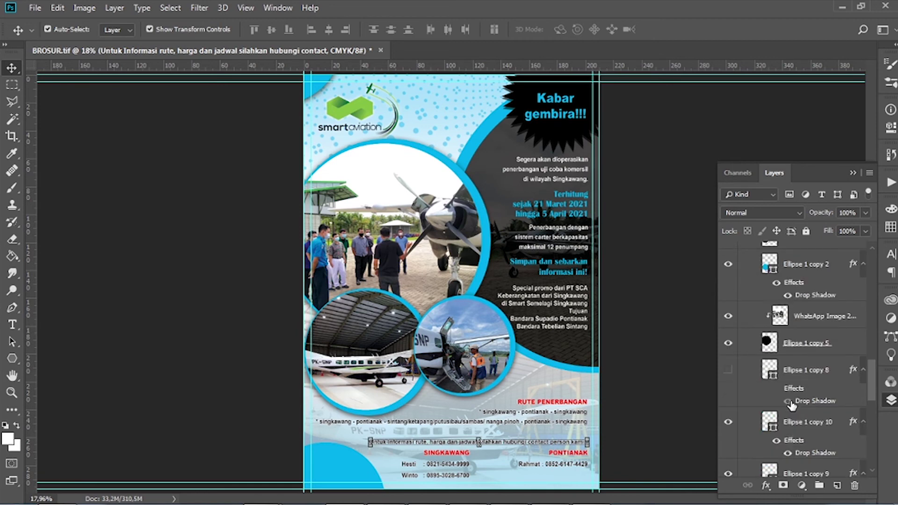
scroll(790, 405, up, 2)
scroll(791, 405, up, 1)
scroll(790, 405, up, 1)
scroll(486, 351, down, 2)
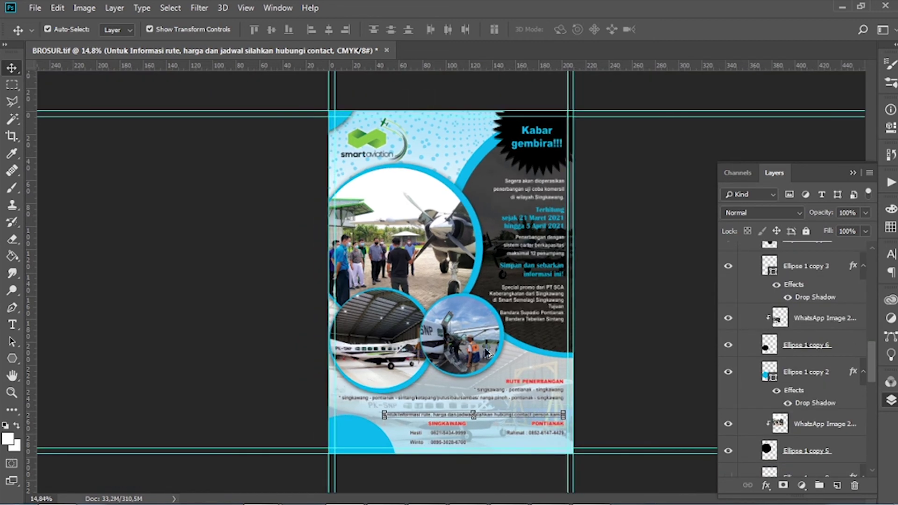
scroll(487, 352, up, 1)
scroll(760, 418, down, 3)
click(728, 397)
click(748, 402)
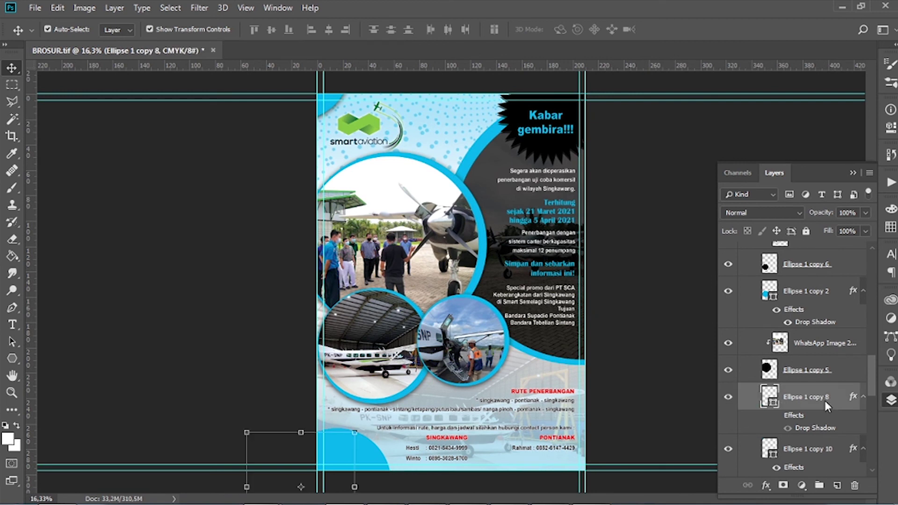
scroll(782, 356, down, 2)
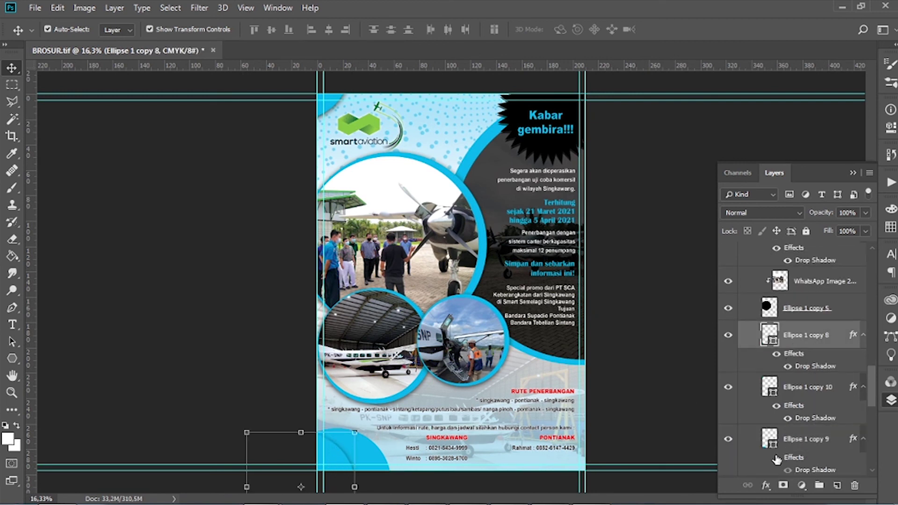
scroll(833, 435, down, 2)
scroll(842, 430, down, 5)
scroll(842, 430, up, 5)
scroll(842, 430, up, 5)
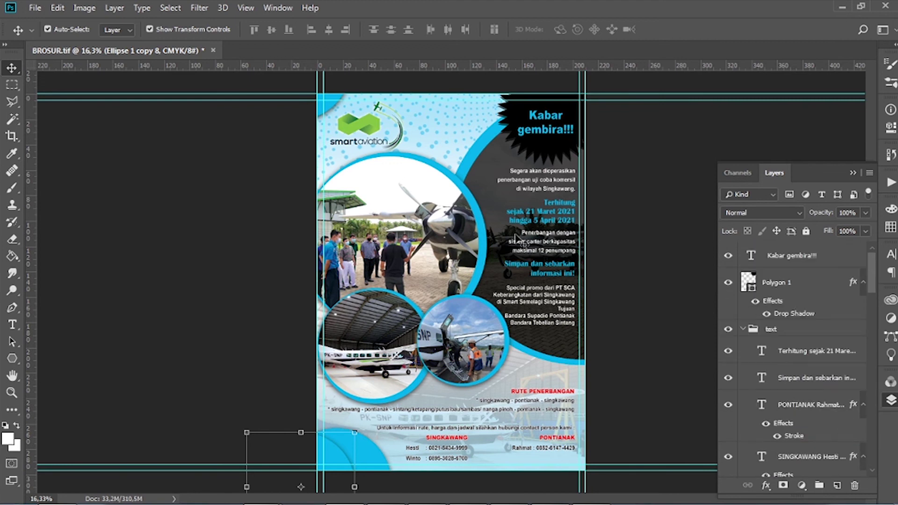
click(604, 161)
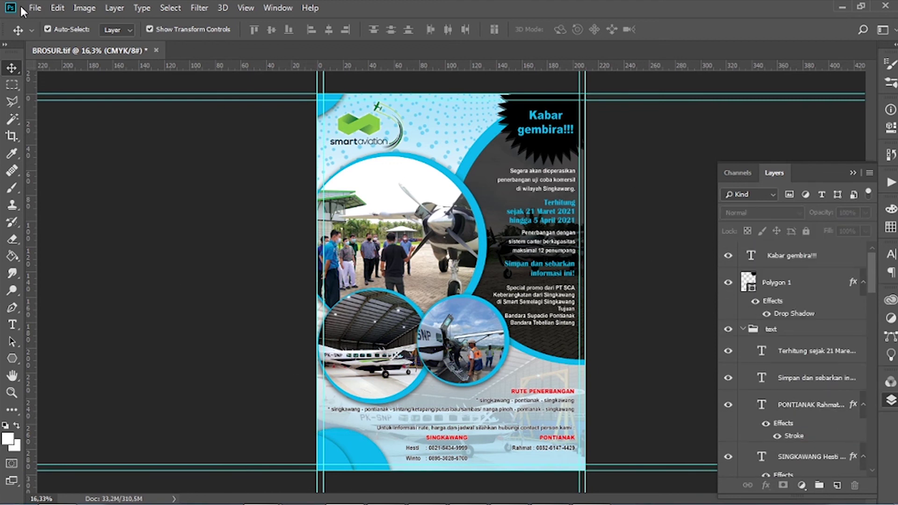
- Save the brochure, hide the guides and fit the whole page on screen
click(40, 10)
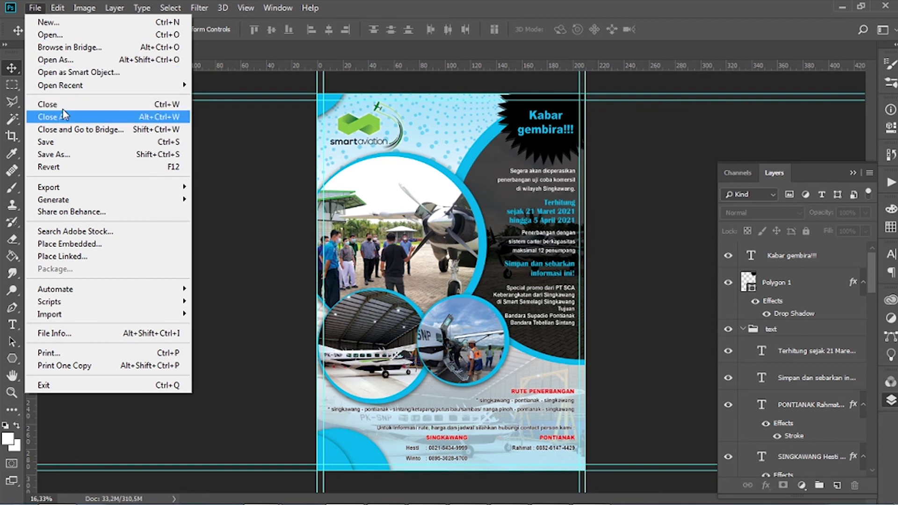
click(68, 141)
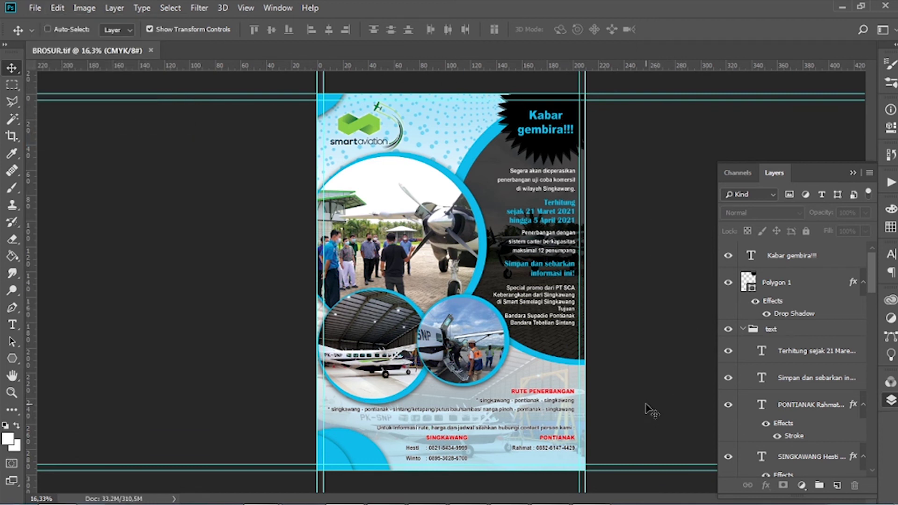
key(ctrl+h)
key(ctrl+0)
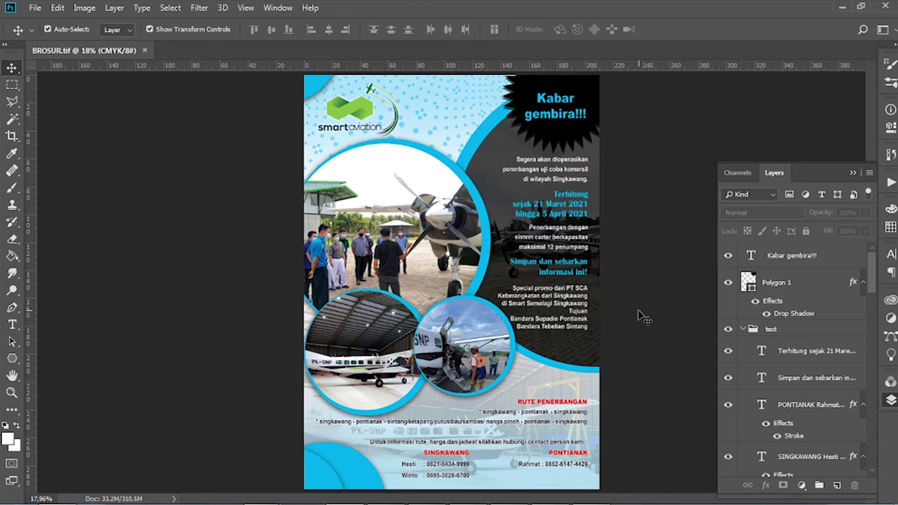